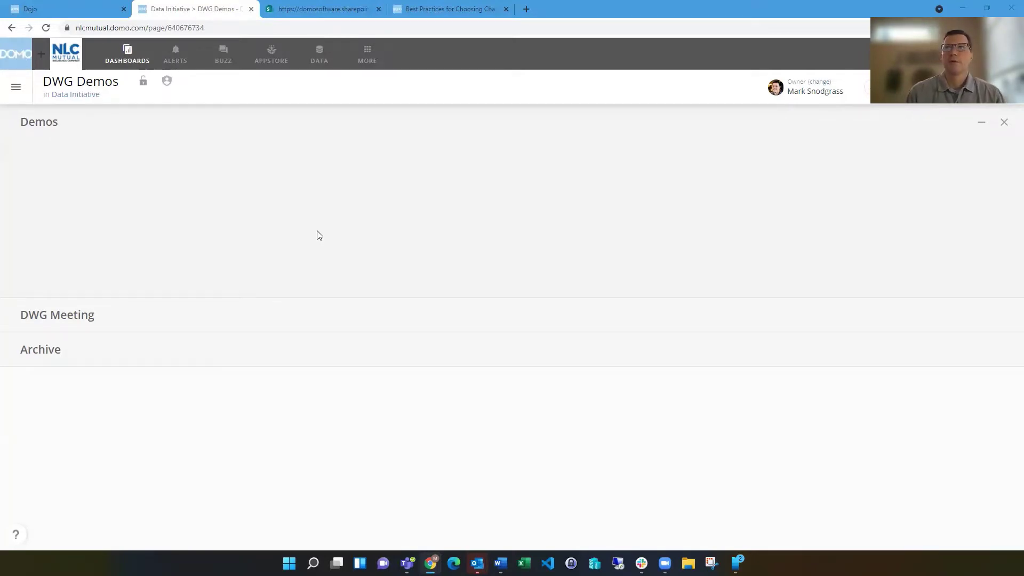
# Step: Start a new visualization card from existing data and select the Primary Claim Fields v2 dataset
pyautogui.click(960, 87)
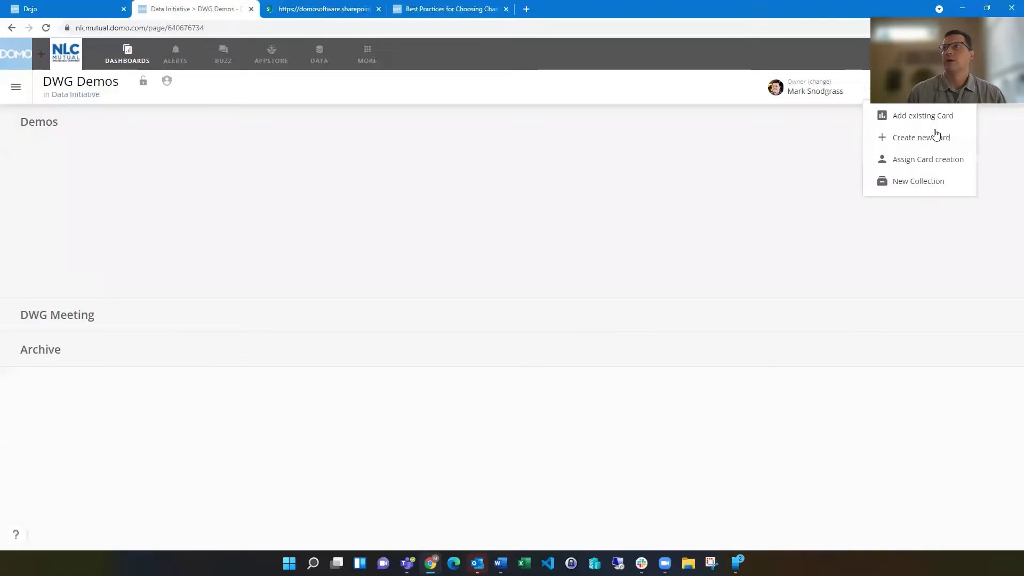
pyautogui.click(922, 138)
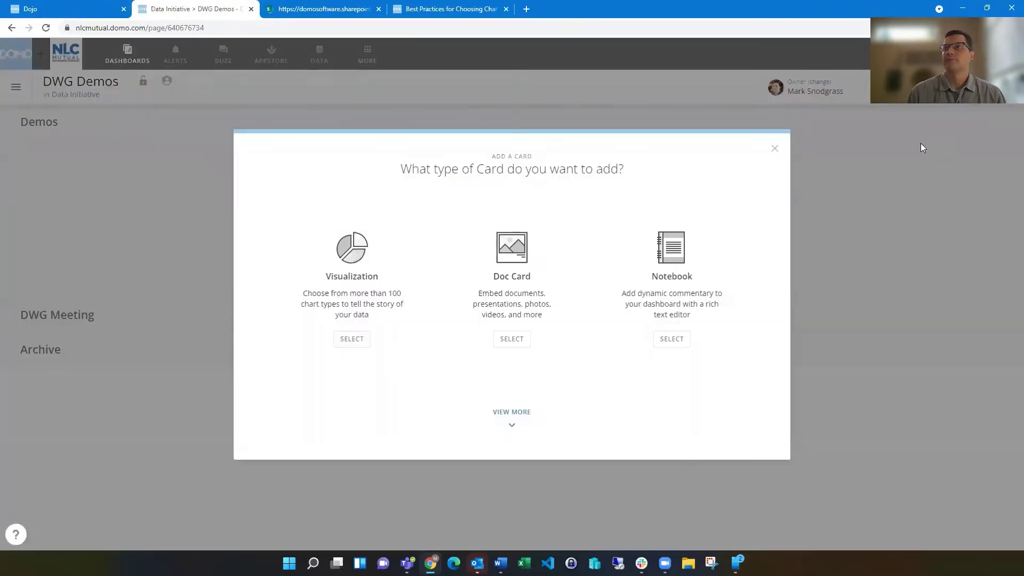
pyautogui.click(351, 340)
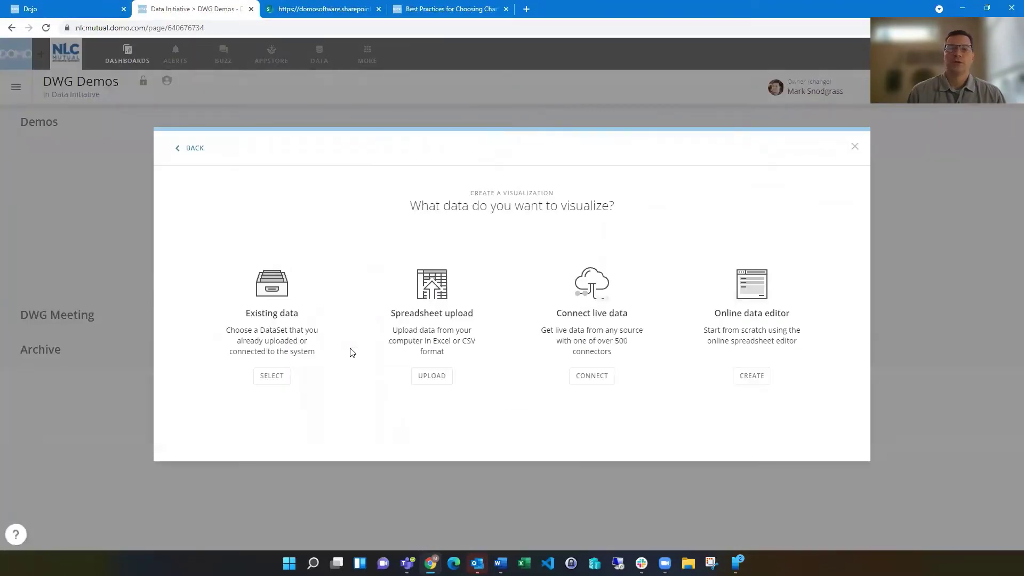
pyautogui.click(277, 378)
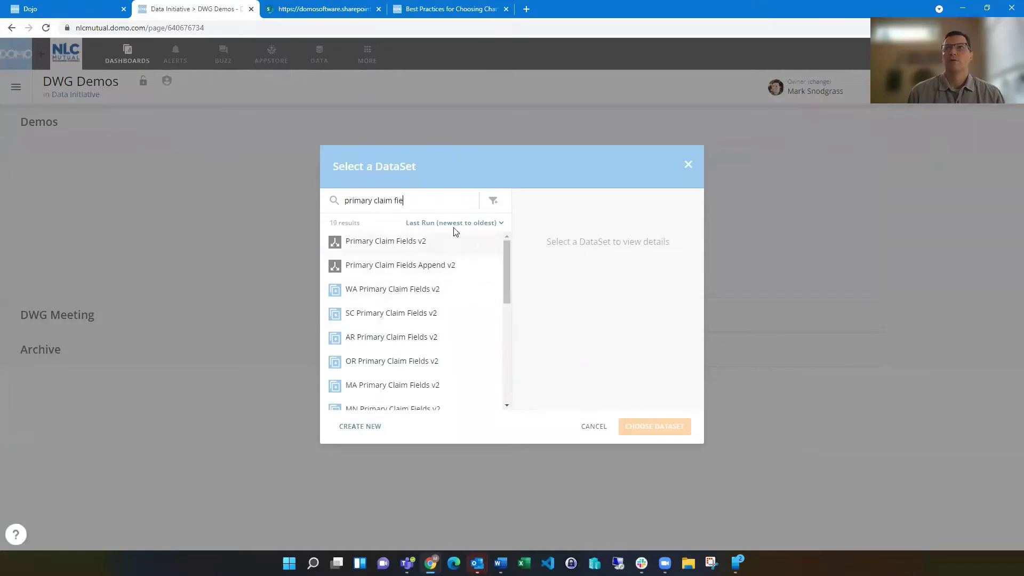
pyautogui.click(407, 243)
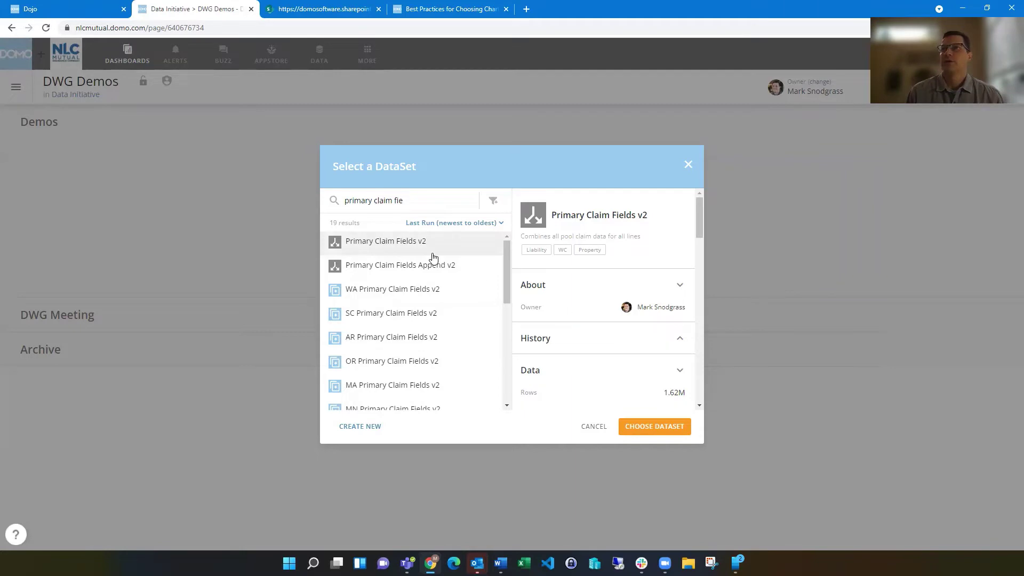
# Step: Check when the dataset last ran, then confirm it to open the Analyzer
pyautogui.click(601, 345)
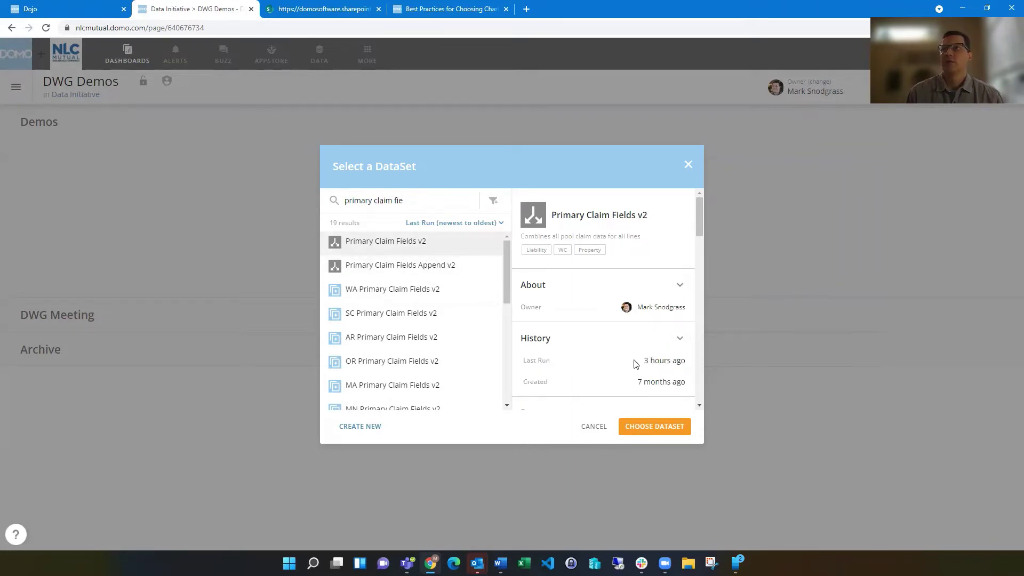
pyautogui.scroll(-1, 583, 349)
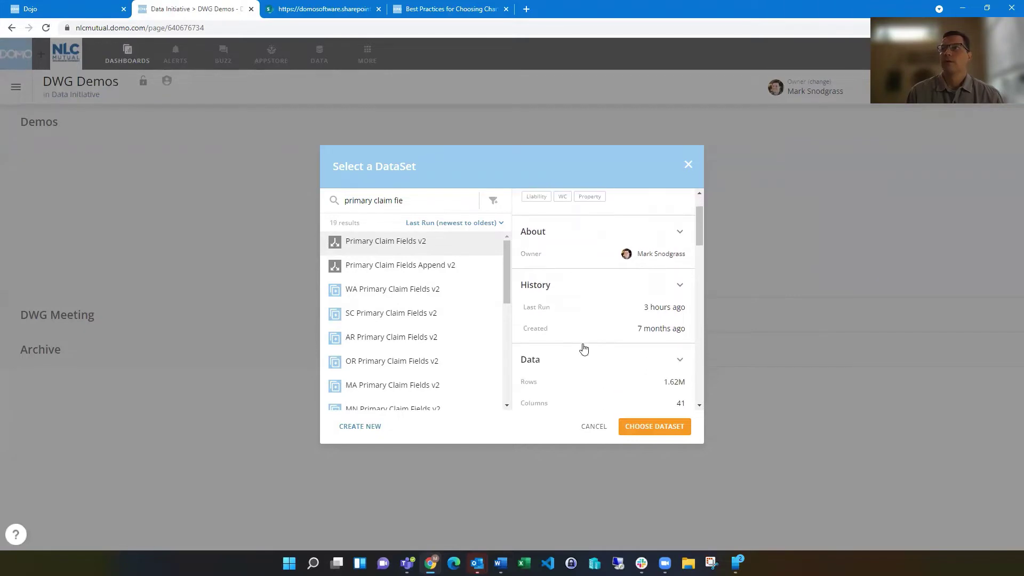
pyautogui.scroll(-1, 583, 348)
pyautogui.scroll(-3, 610, 336)
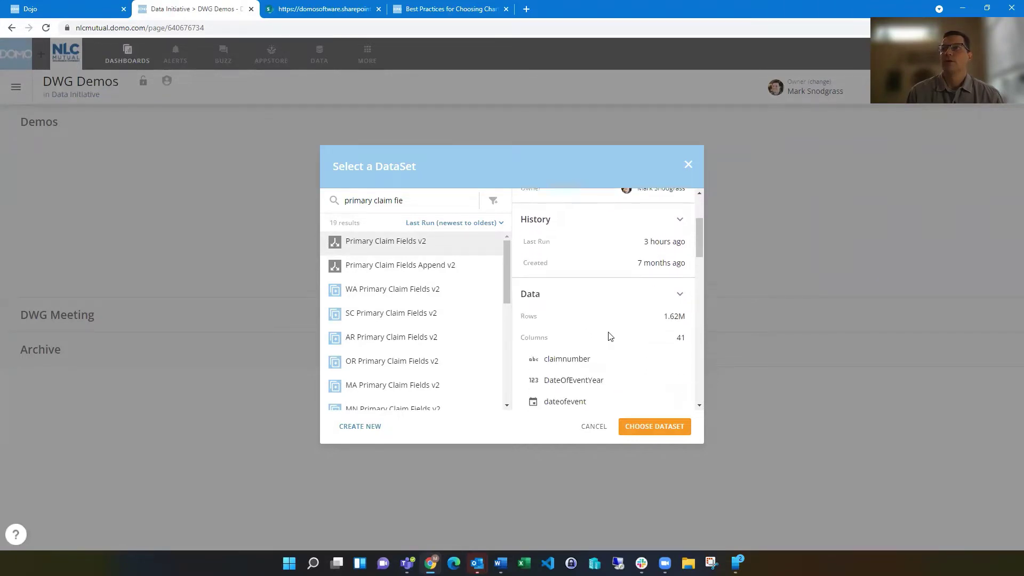
pyautogui.scroll(-6, 608, 329)
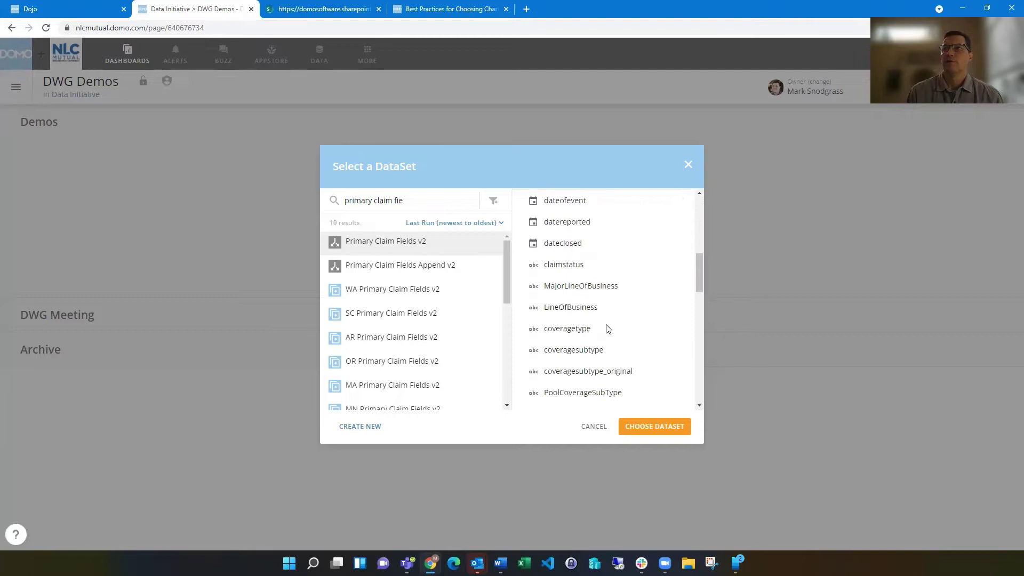
pyautogui.scroll(-8, 609, 328)
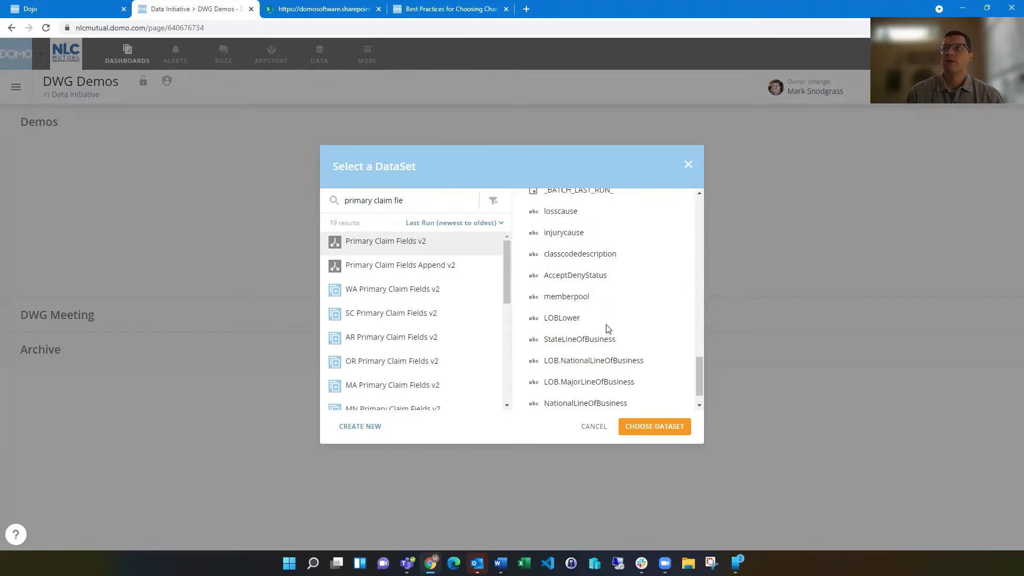
pyautogui.scroll(-2, 609, 328)
pyautogui.scroll(9, 609, 328)
pyautogui.scroll(10, 608, 329)
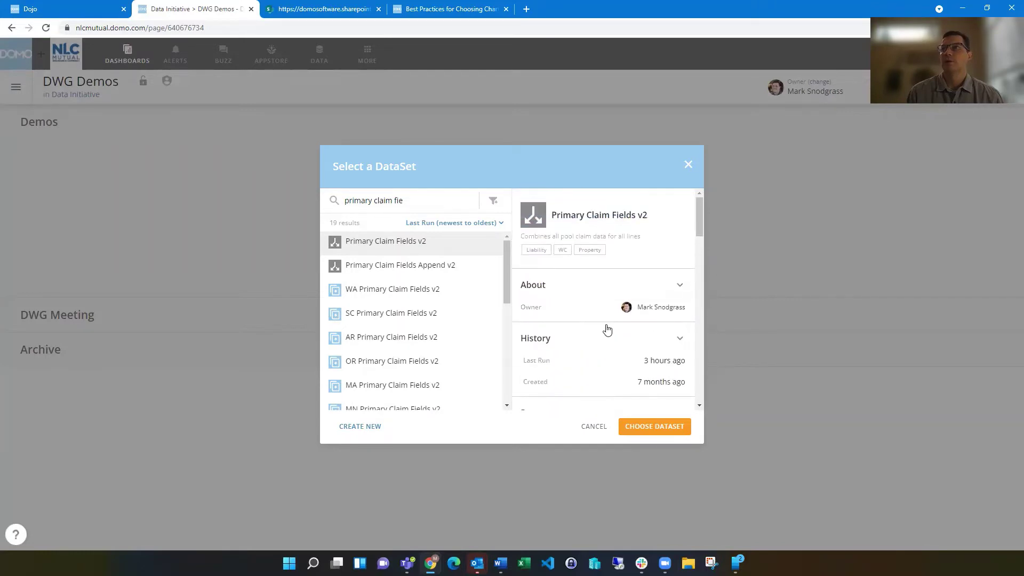
pyautogui.click(656, 430)
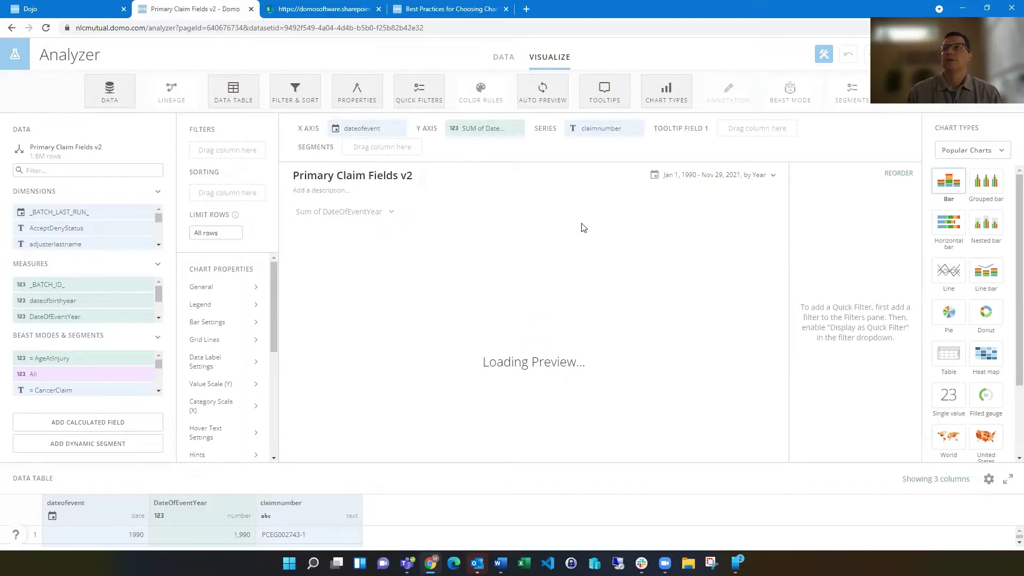
# Step: Drop claimnumber from Series and pick the Vertical bar chart category, keeping plain Bar
pyautogui.click(637, 130)
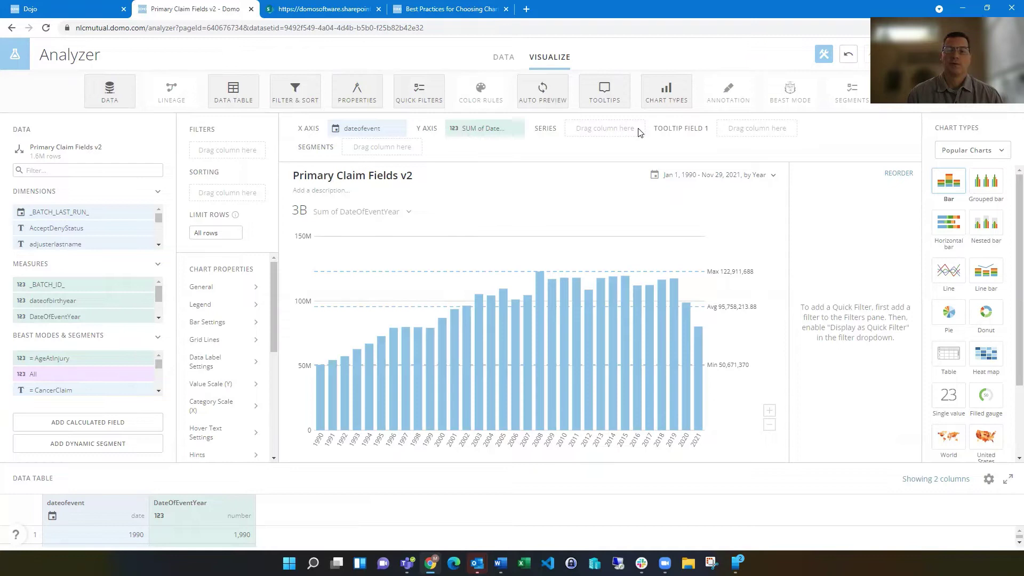
pyautogui.click(968, 151)
pyautogui.click(991, 132)
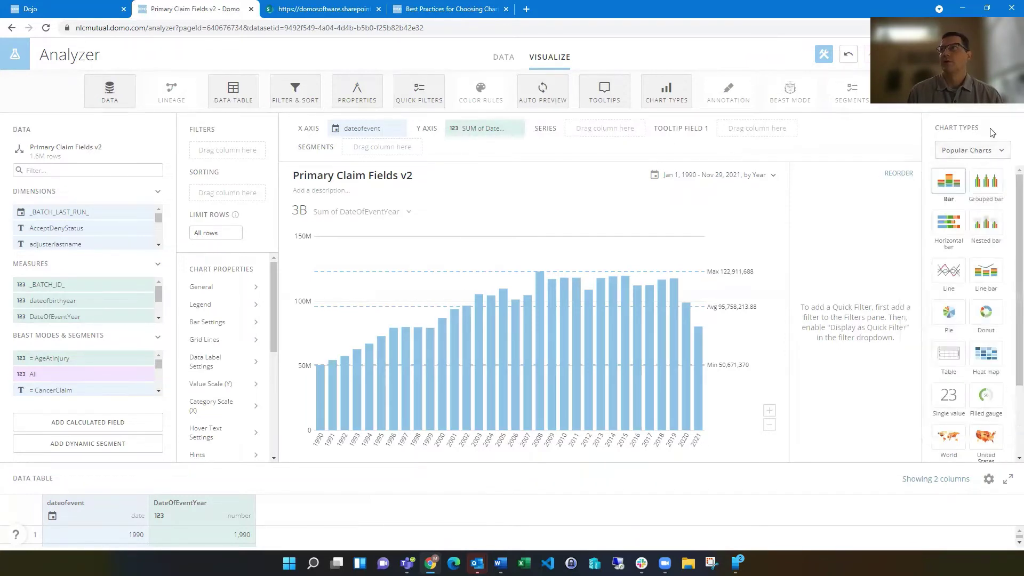
pyautogui.scroll(-2, 1009, 205)
pyautogui.scroll(-3, 1010, 204)
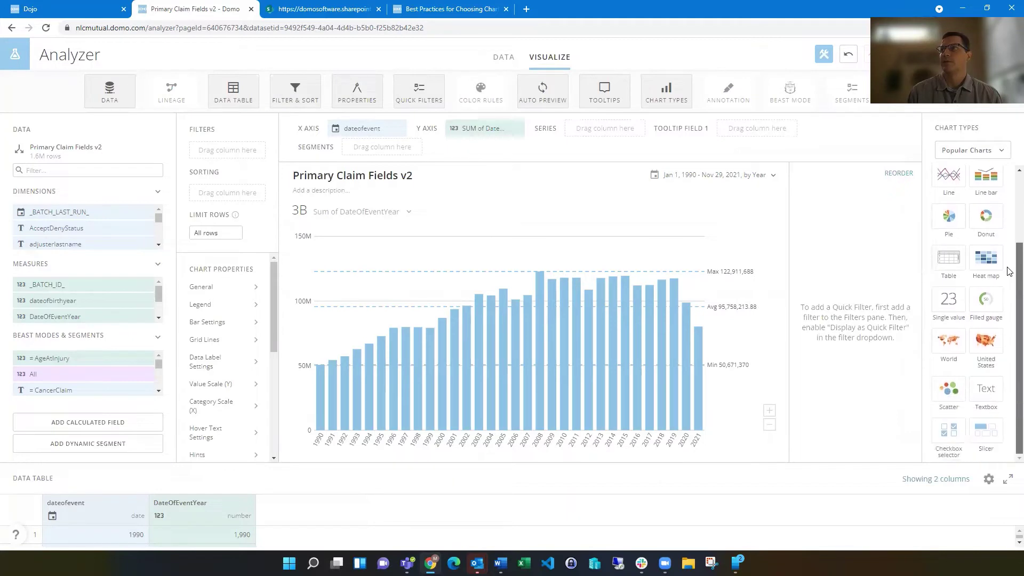
pyautogui.scroll(5, 1009, 245)
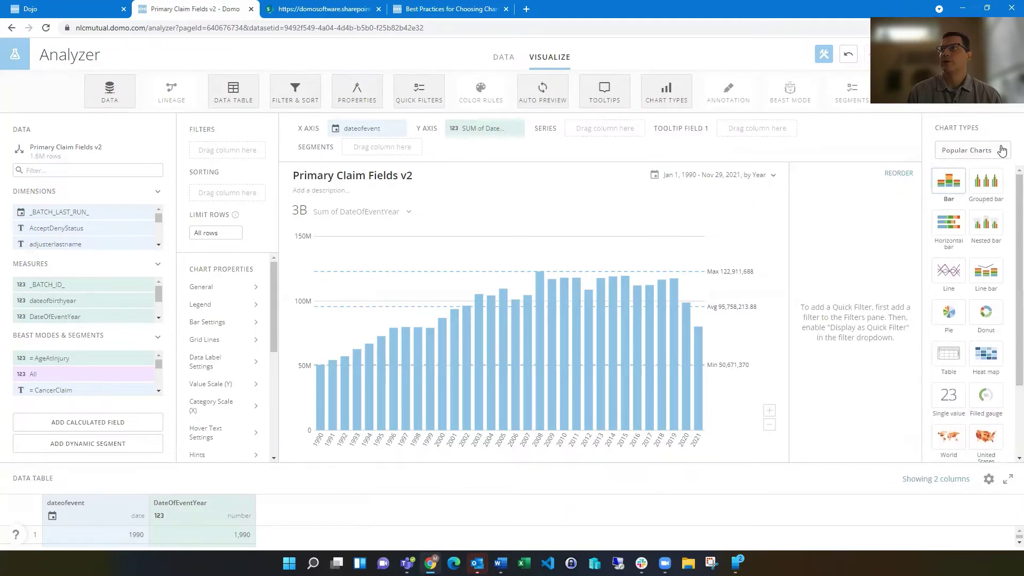
pyautogui.click(1001, 149)
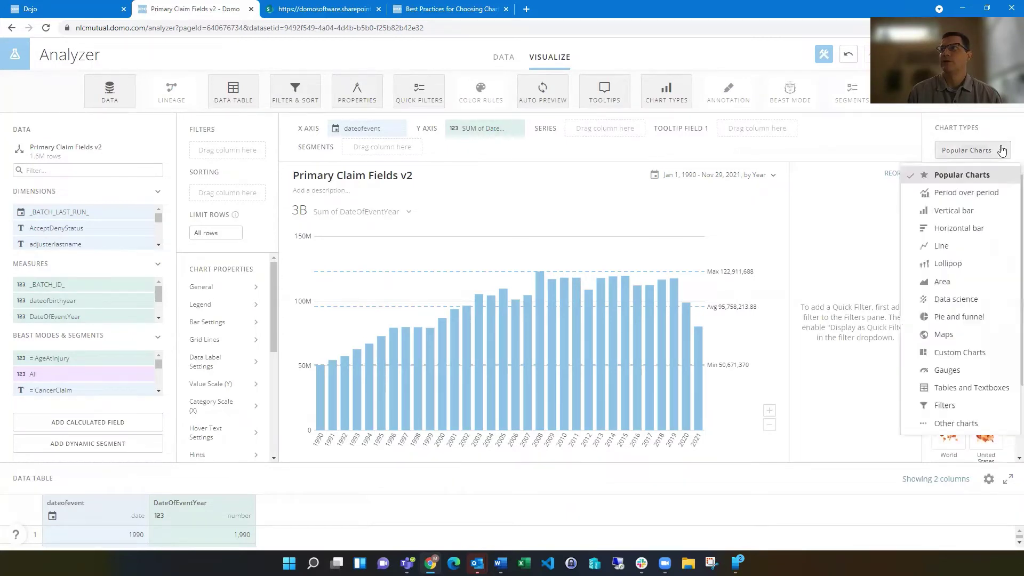
pyautogui.click(957, 212)
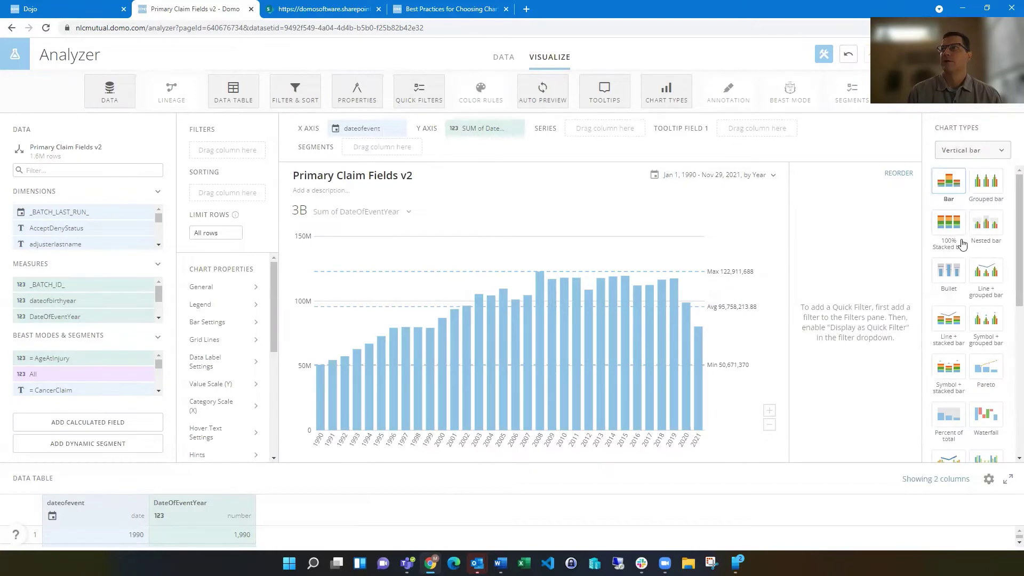
pyautogui.click(971, 153)
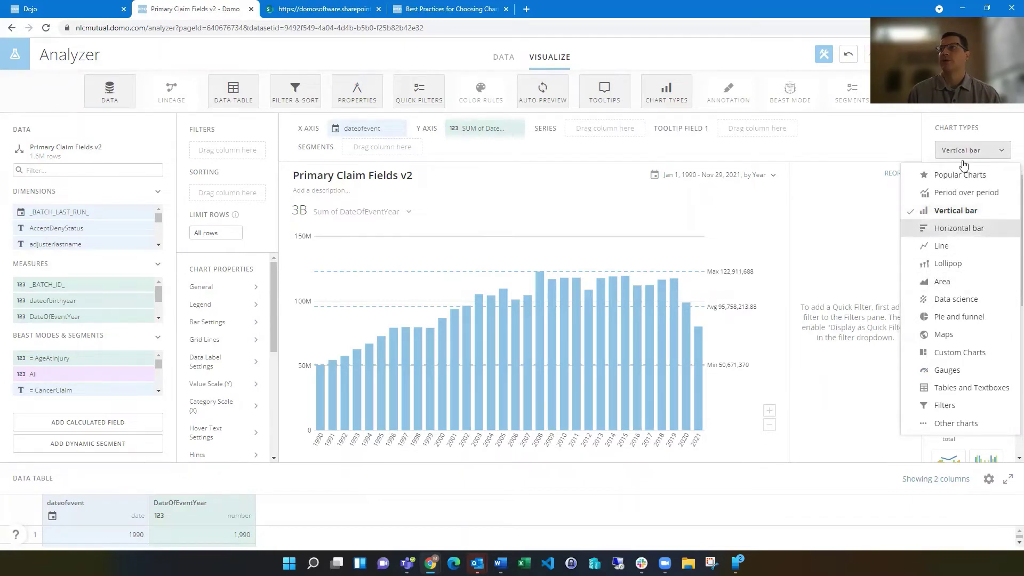
pyautogui.press('Escape')
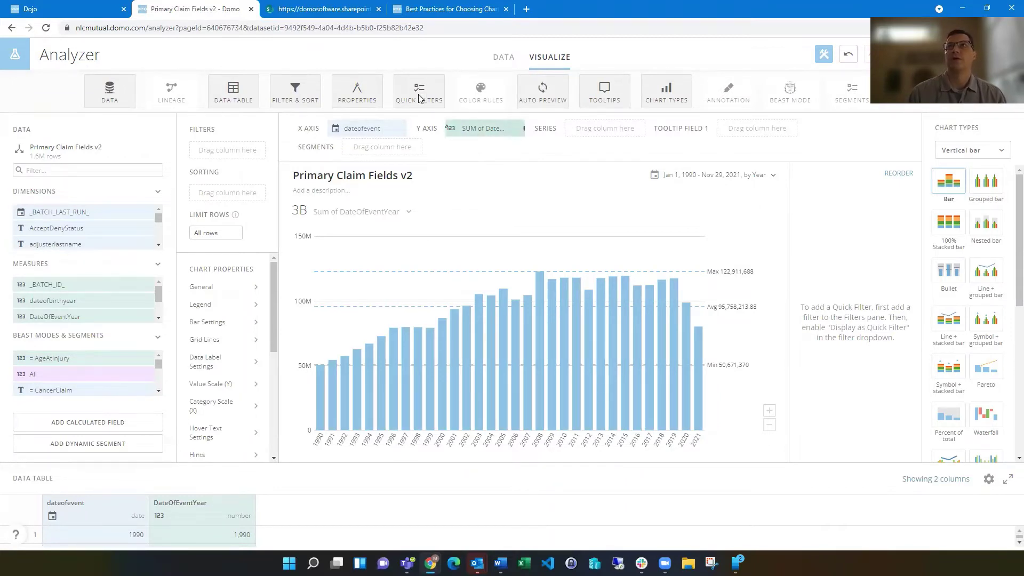
# Step: Switch to the SharePoint tab showing the Choosing Chart Types PDF
pyautogui.click(307, 6)
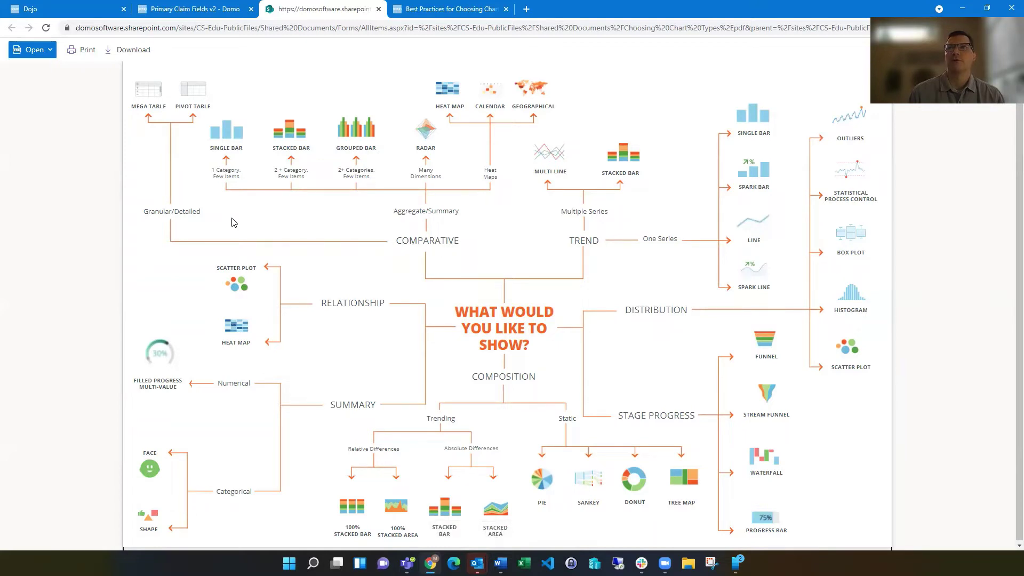
# Step: Read the Best Practices for Choosing Chart Types article, then return to the Primary Claim Fields v2 card
pyautogui.click(430, 15)
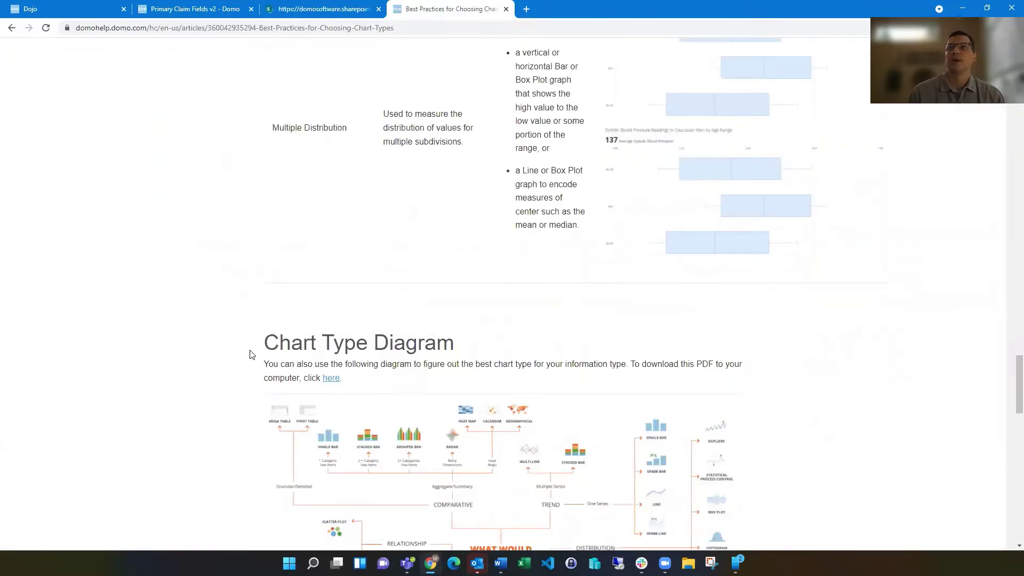
pyautogui.scroll(15, 326, 109)
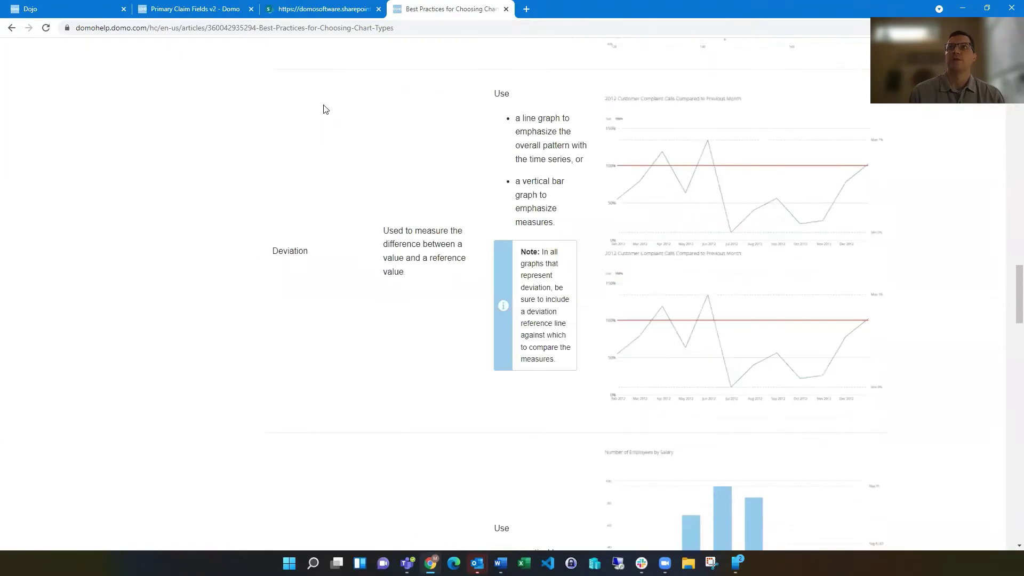
pyautogui.scroll(10, 326, 108)
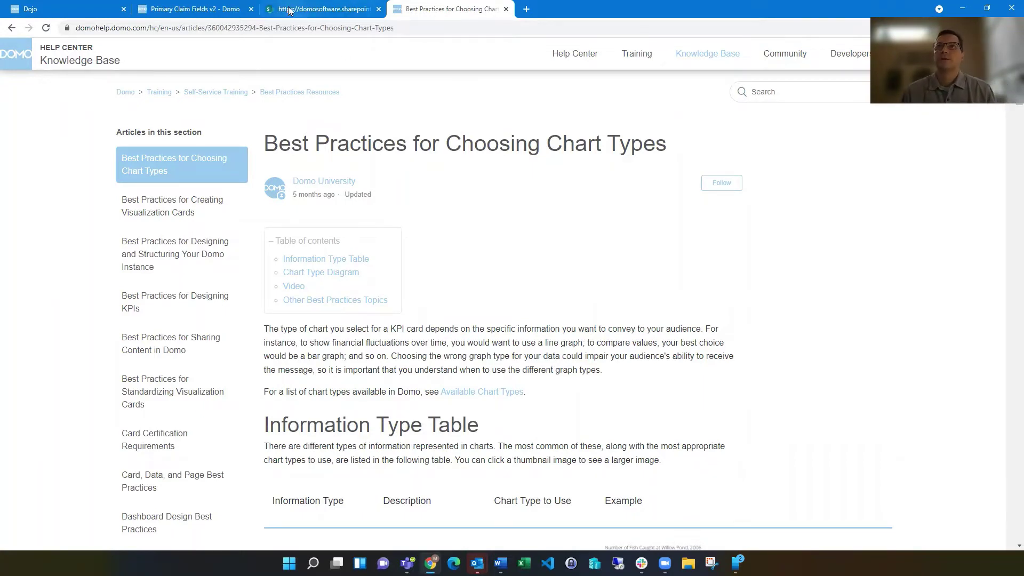
pyautogui.click(211, 10)
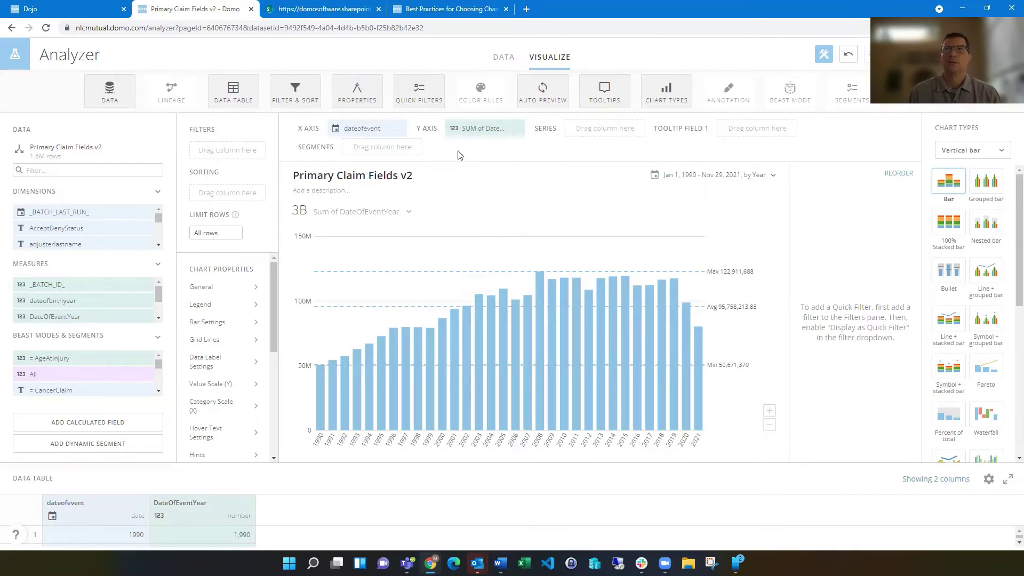
# Step: Replace the Y-axis SUM of DateOfEventYear with a Count of claimnumber
pyautogui.click(517, 129)
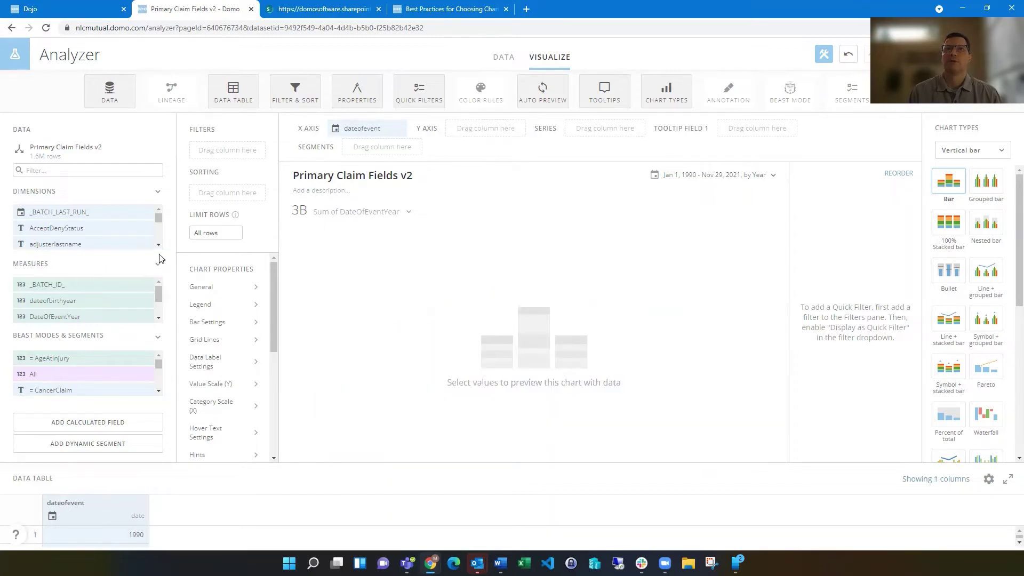
pyautogui.scroll(-3, 158, 249)
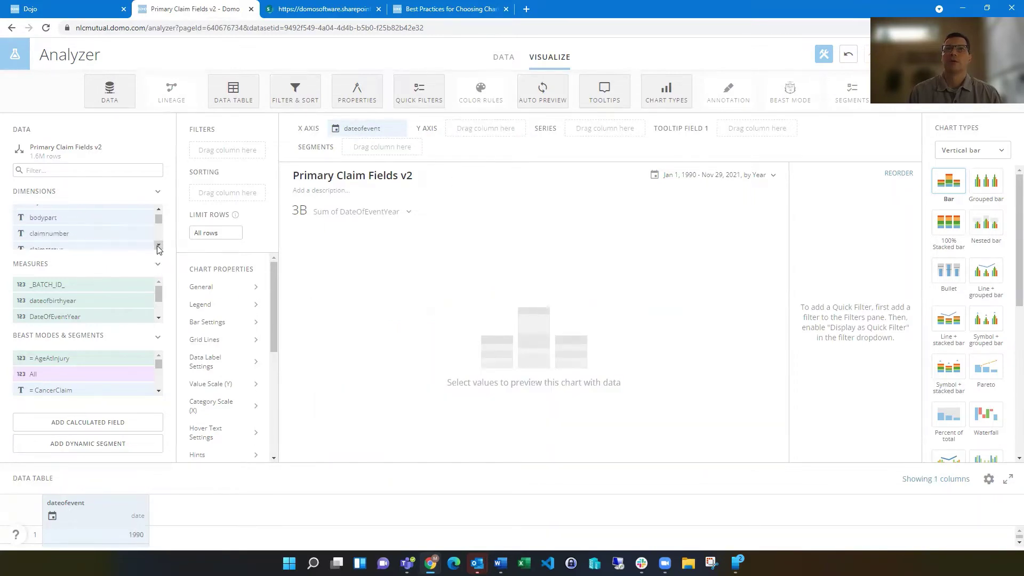
pyautogui.moveTo(131, 234); pyautogui.dragTo(501, 133)
pyautogui.click(500, 133)
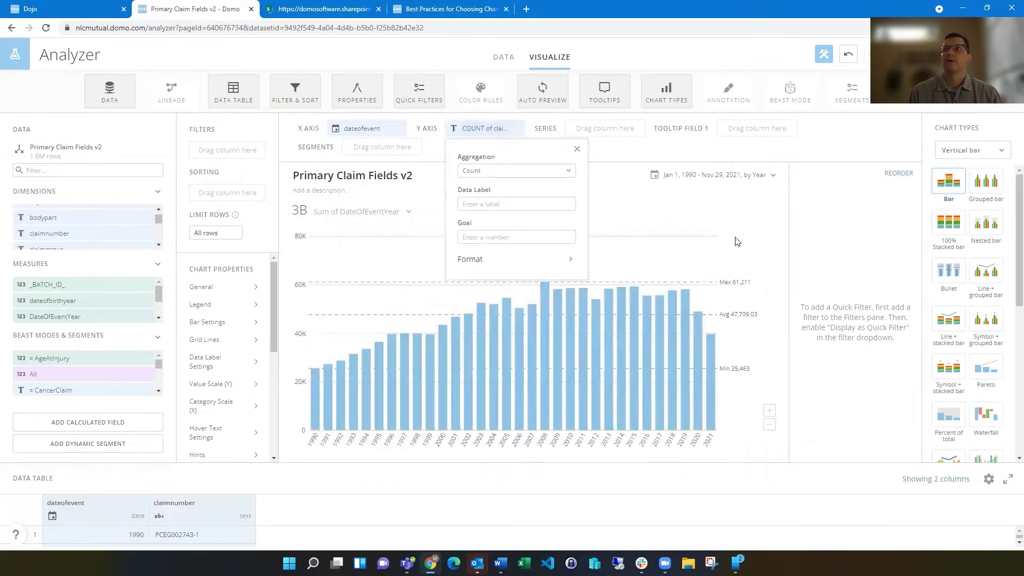
pyautogui.click(851, 225)
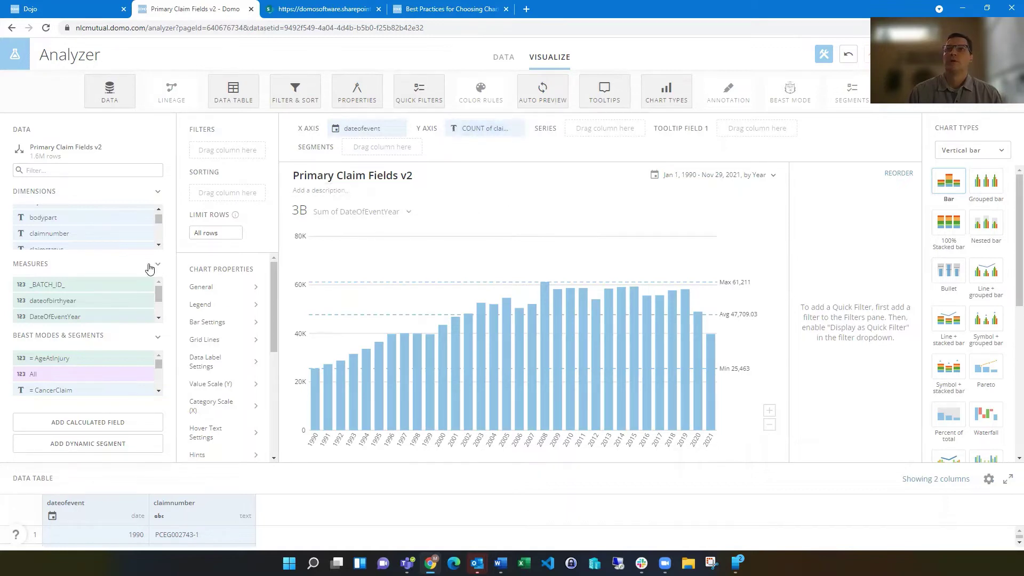
# Step: Relabel the claim count measure starting with 'Claim' and format it as a plain number
pyautogui.click(158, 244)
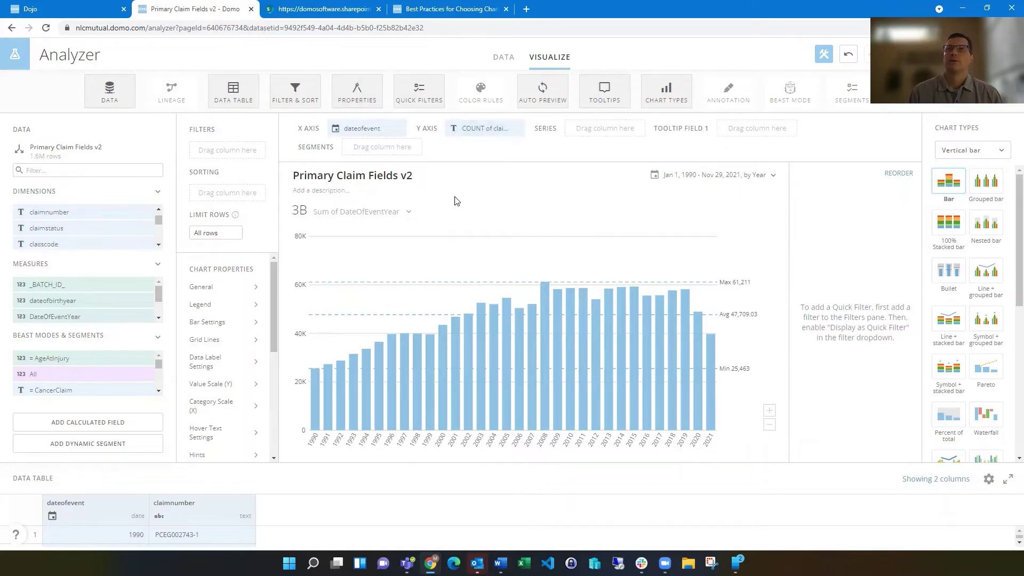
pyautogui.click(451, 129)
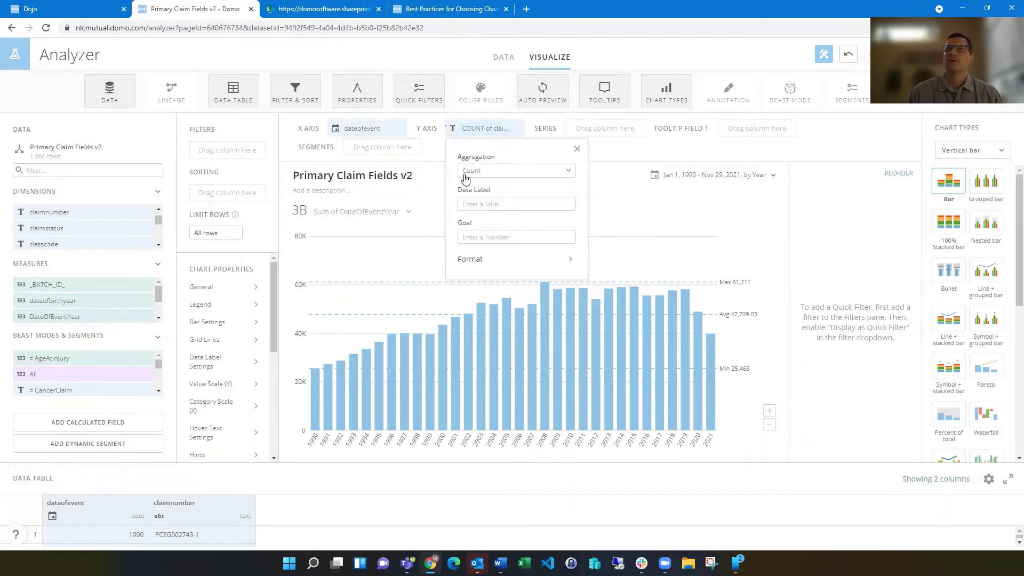
pyautogui.click(470, 208)
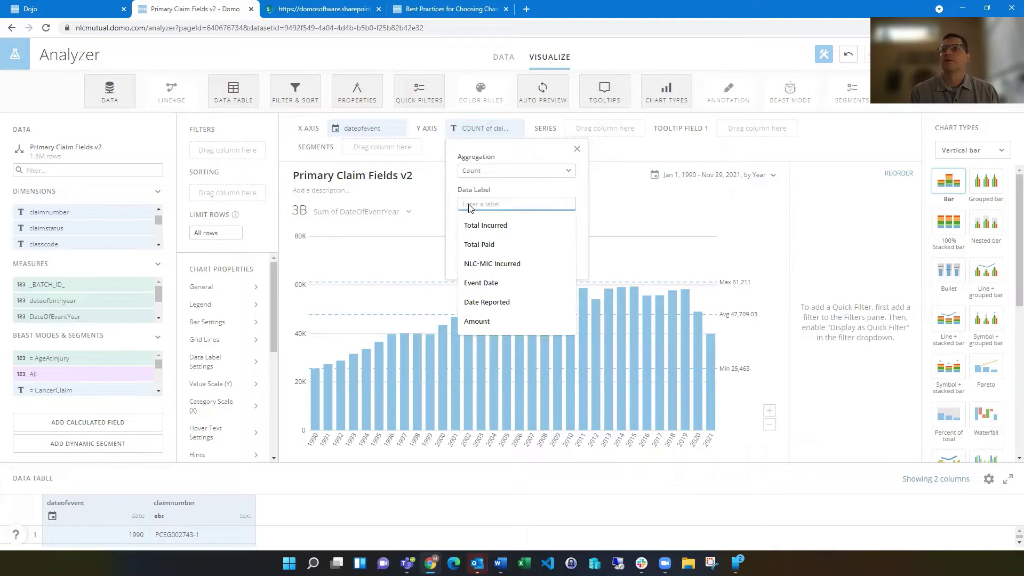
pyautogui.write('Claims')
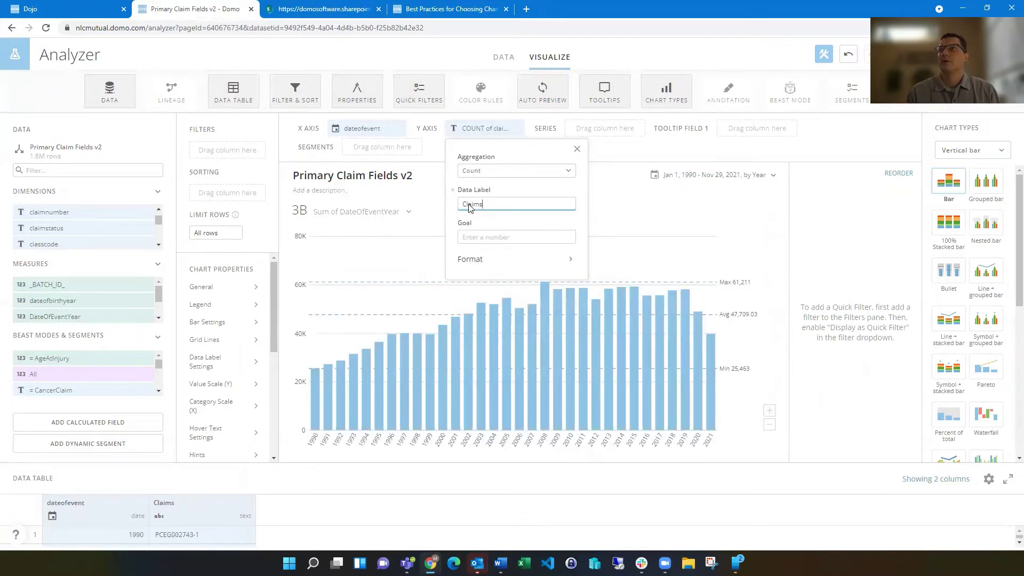
pyautogui.click(471, 259)
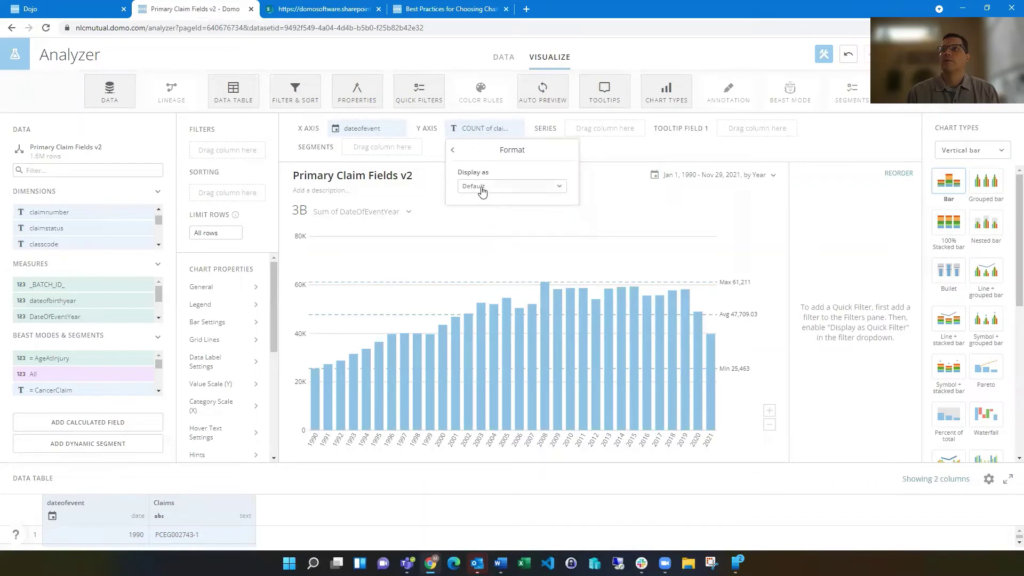
pyautogui.click(481, 191)
pyautogui.click(486, 229)
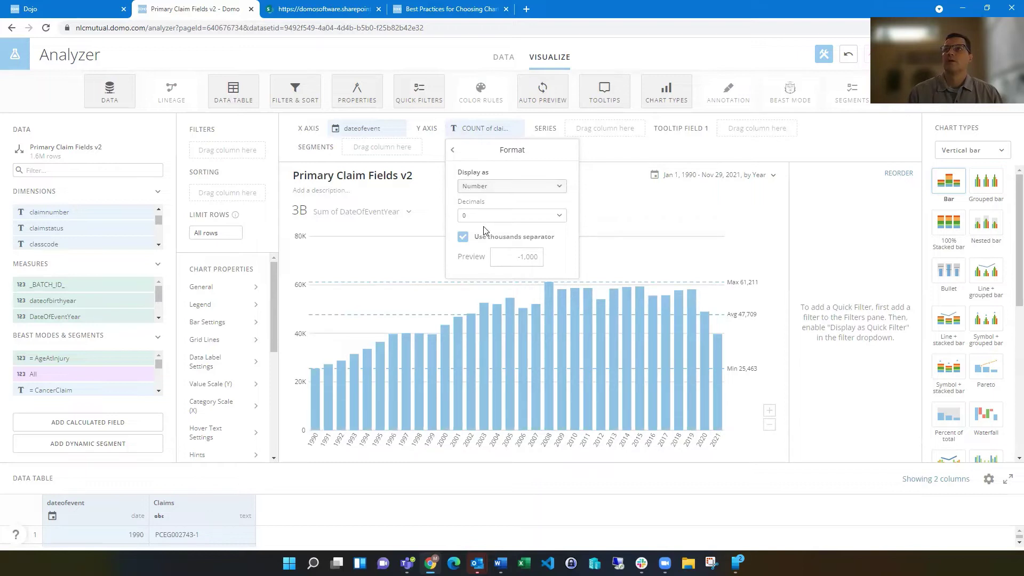
pyautogui.click(650, 217)
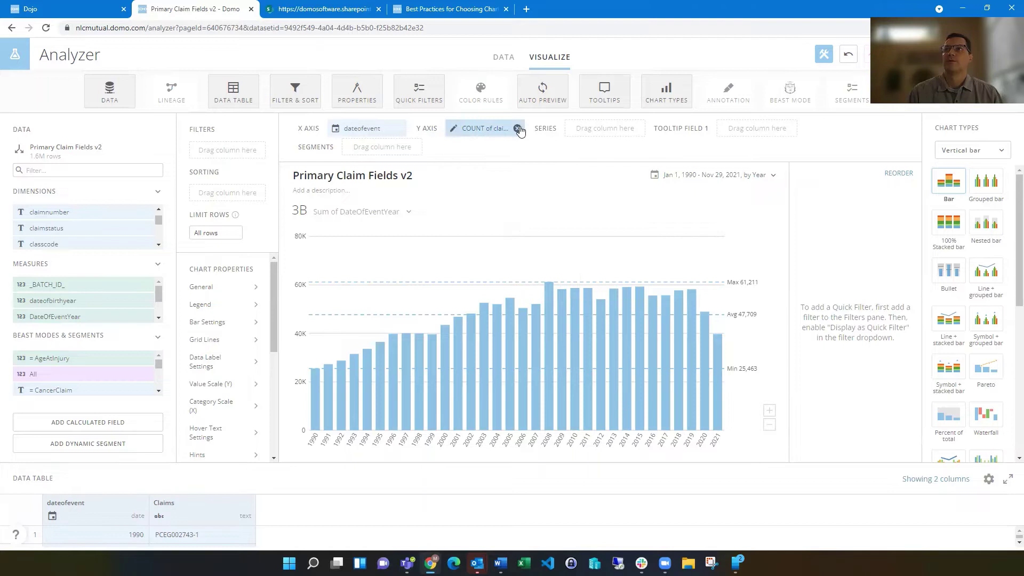
# Step: Swap the claim count for totalreported on the Y axis, labelled Total Incurred
pyautogui.click(517, 128)
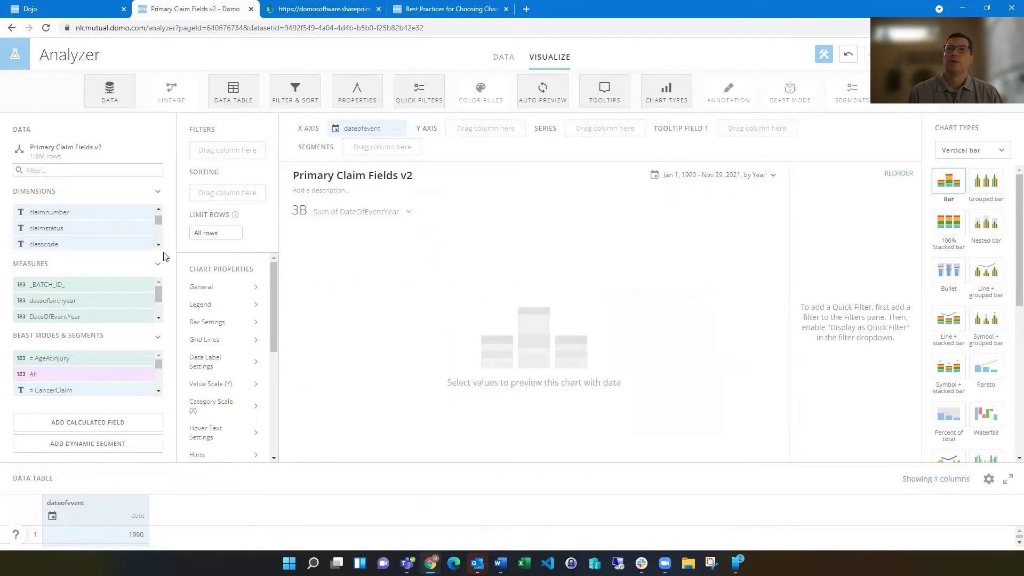
pyautogui.scroll(-2, 161, 296)
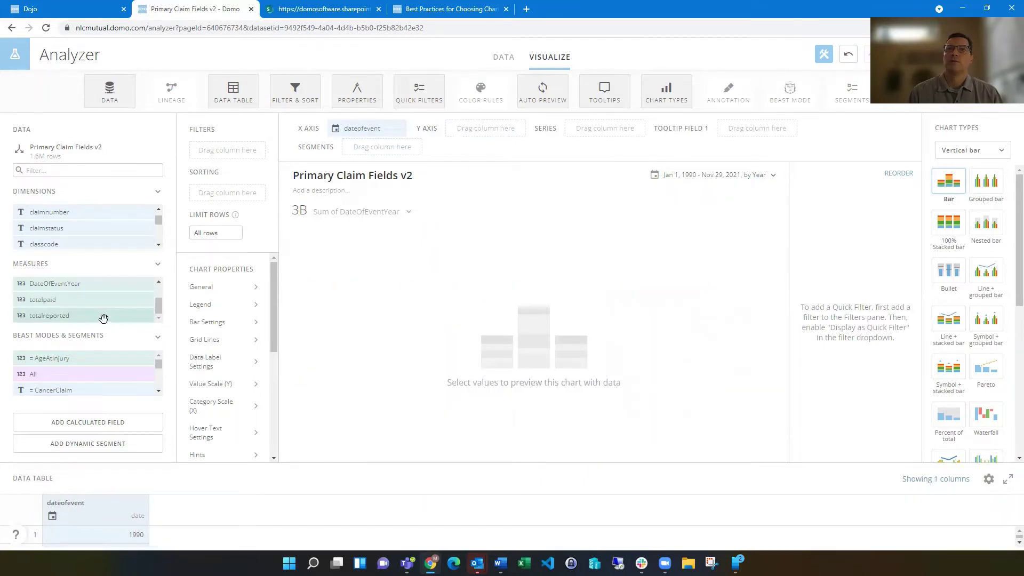
pyautogui.moveTo(101, 315); pyautogui.dragTo(503, 140)
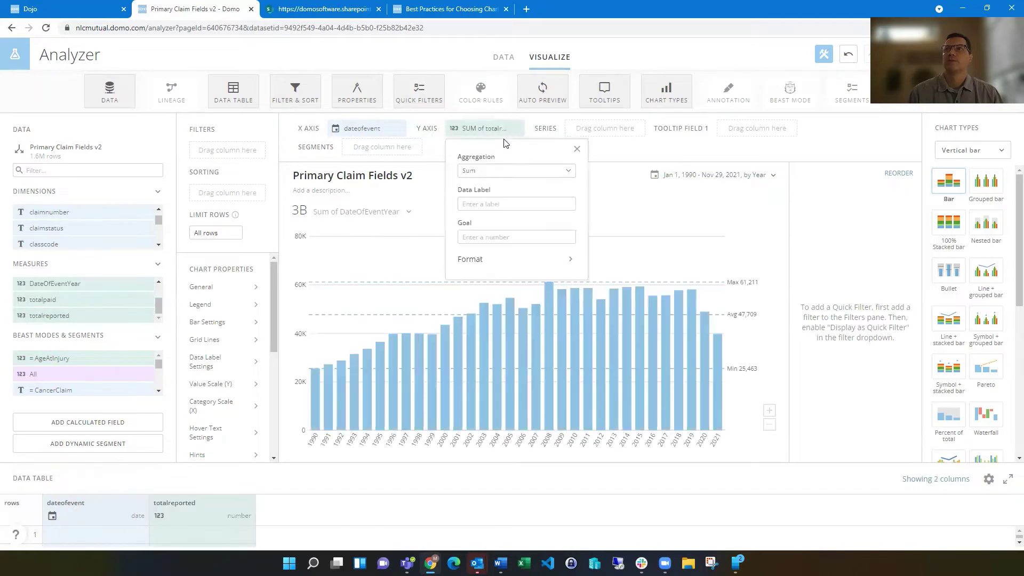
pyautogui.click(500, 209)
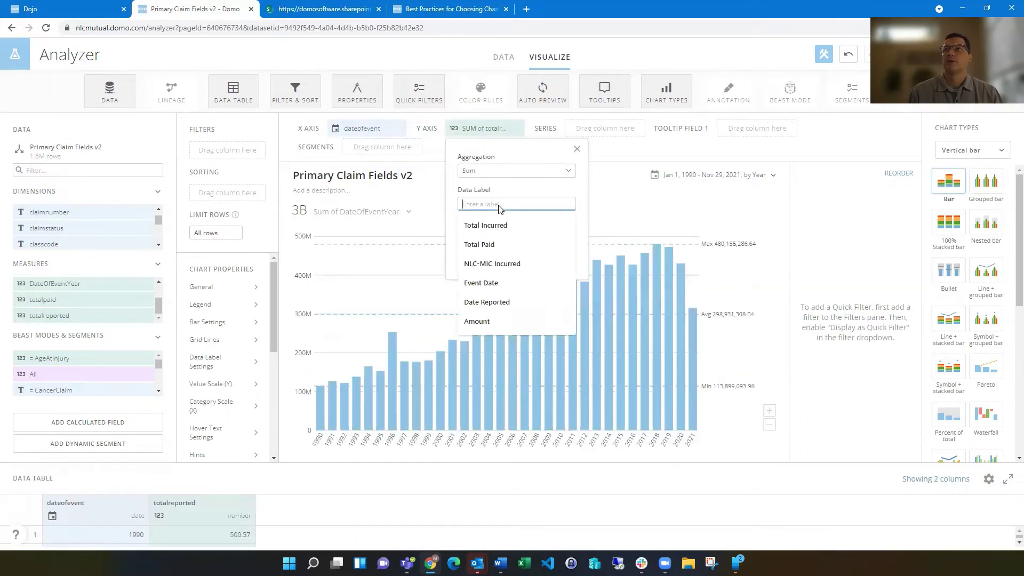
pyautogui.click(500, 223)
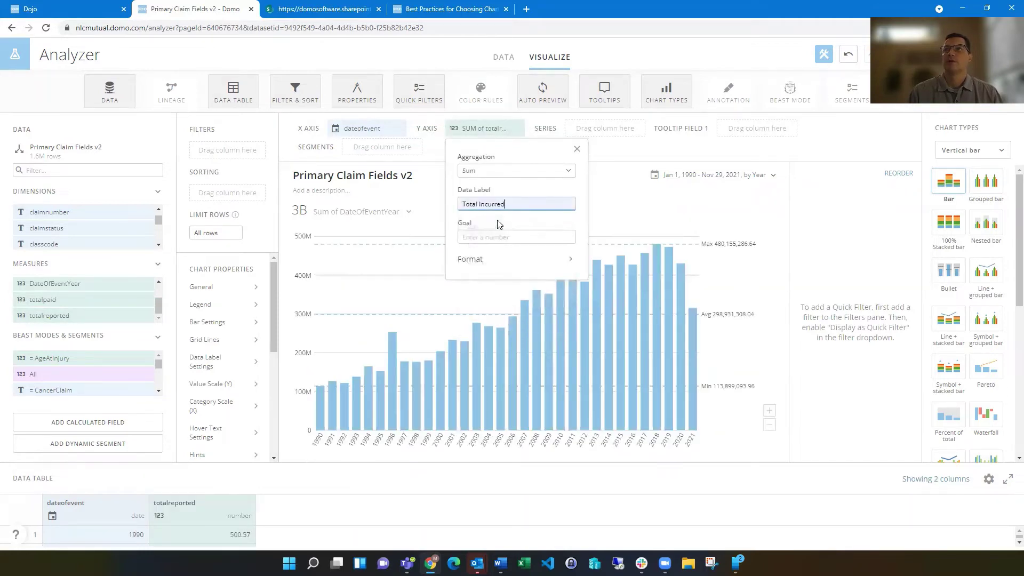
# Step: Format Total Incurred as currency with 0 decimal places
pyautogui.click(477, 258)
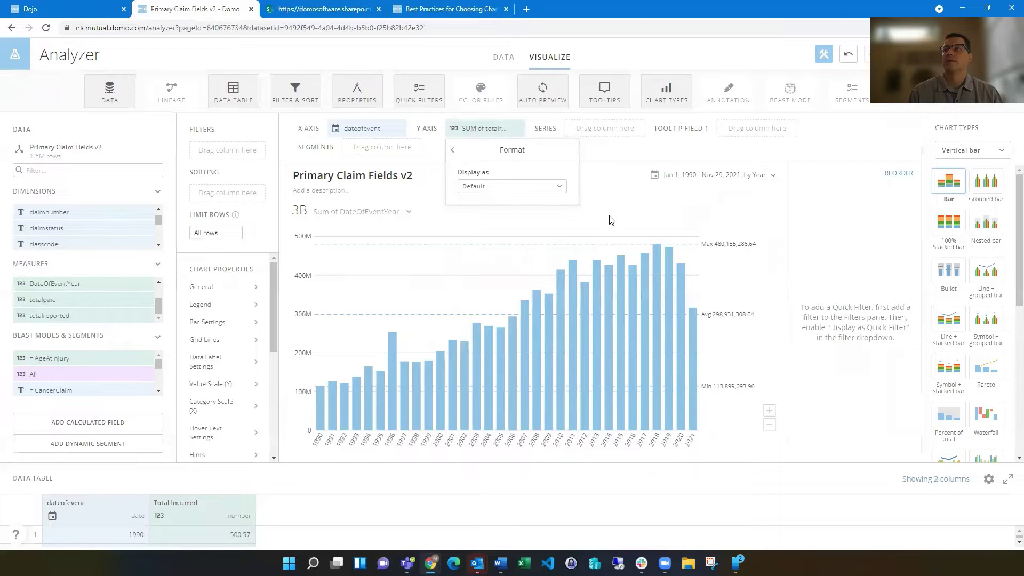
pyautogui.click(499, 192)
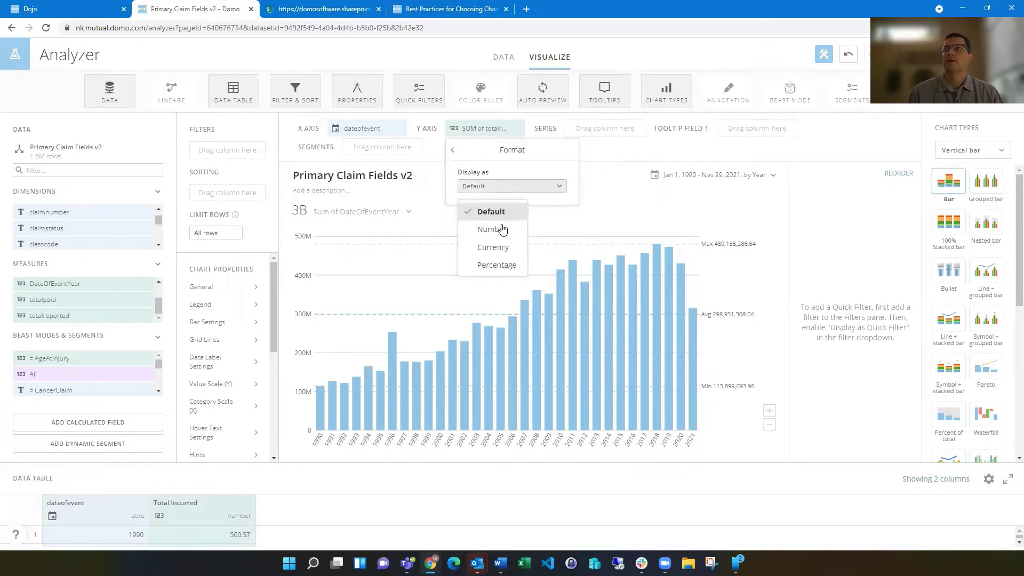
pyautogui.click(500, 251)
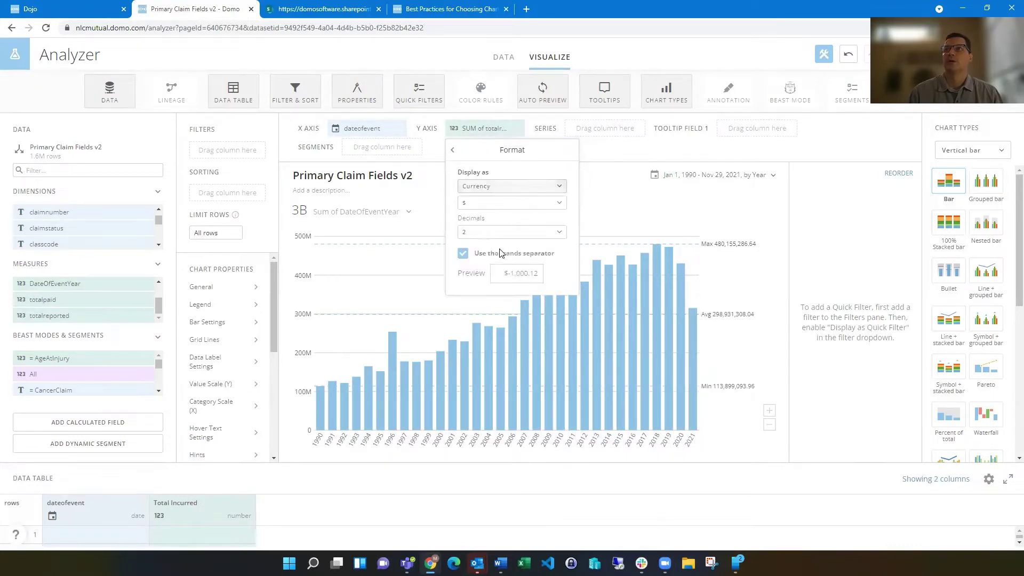
pyautogui.click(497, 236)
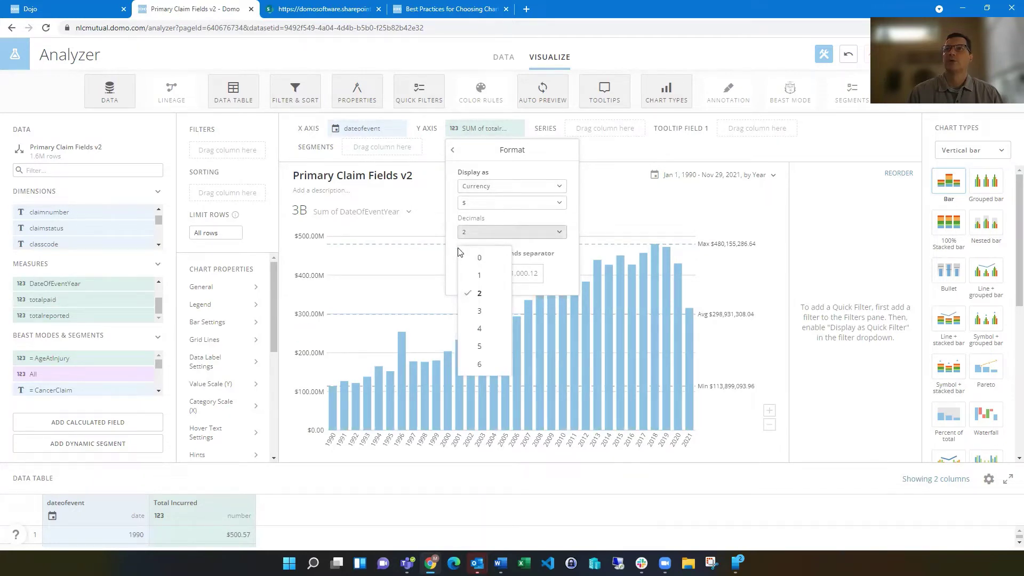
pyautogui.click(489, 260)
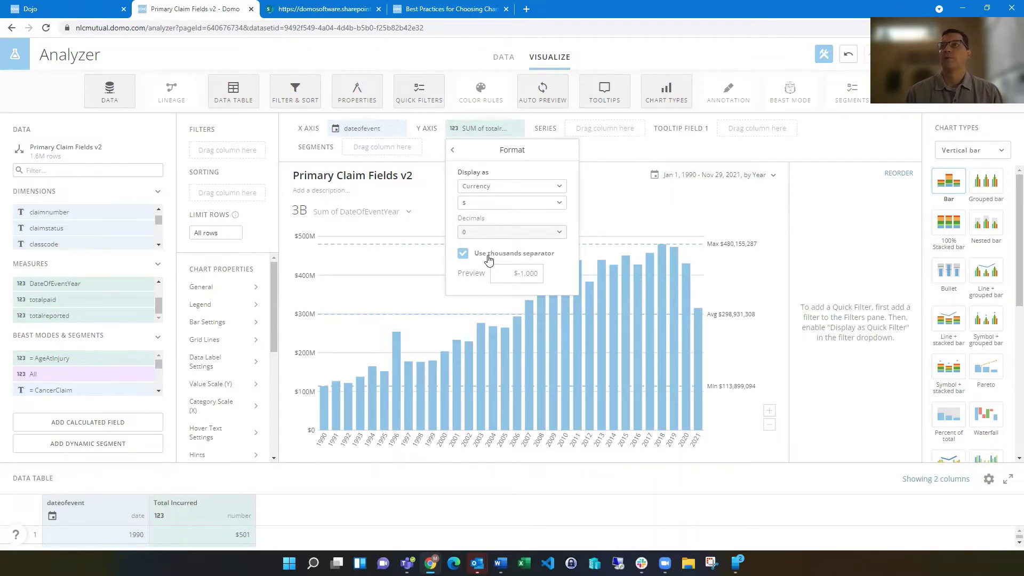
pyautogui.click(654, 202)
pyautogui.moveTo(663, 255)
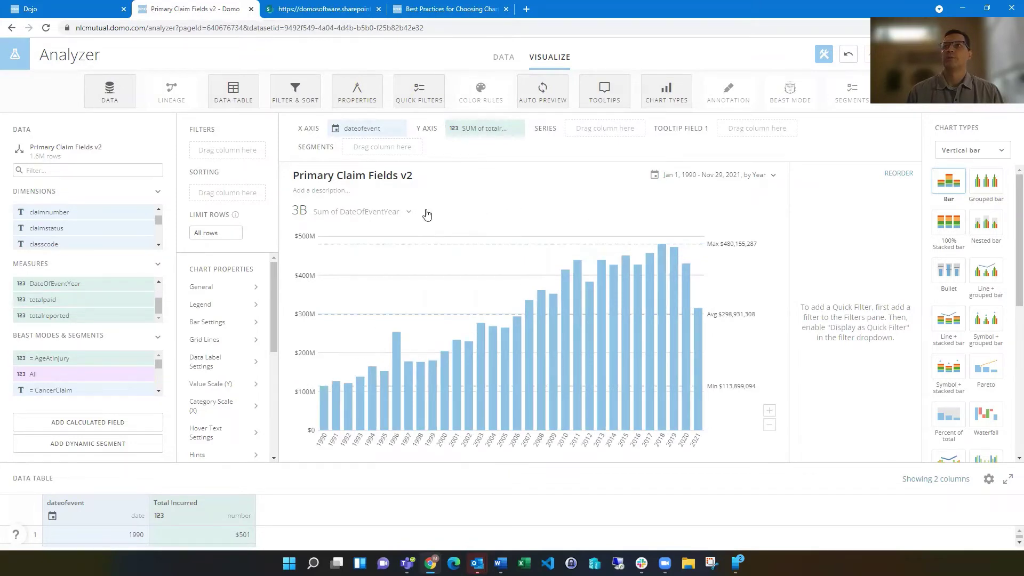
# Step: Set the chart's summary number to No Summary Number
pyautogui.click(409, 212)
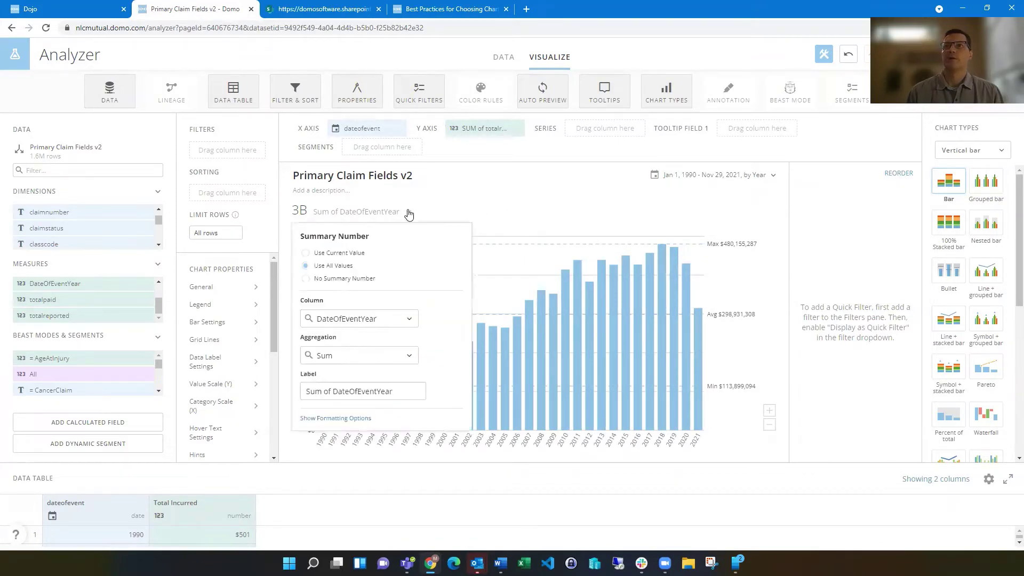
pyautogui.click(367, 279)
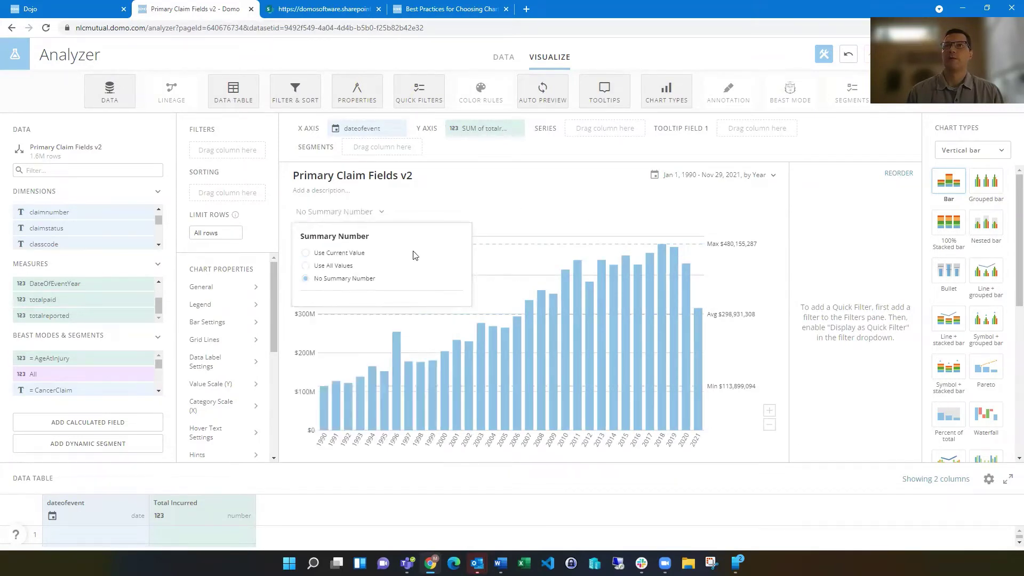
pyautogui.click(525, 210)
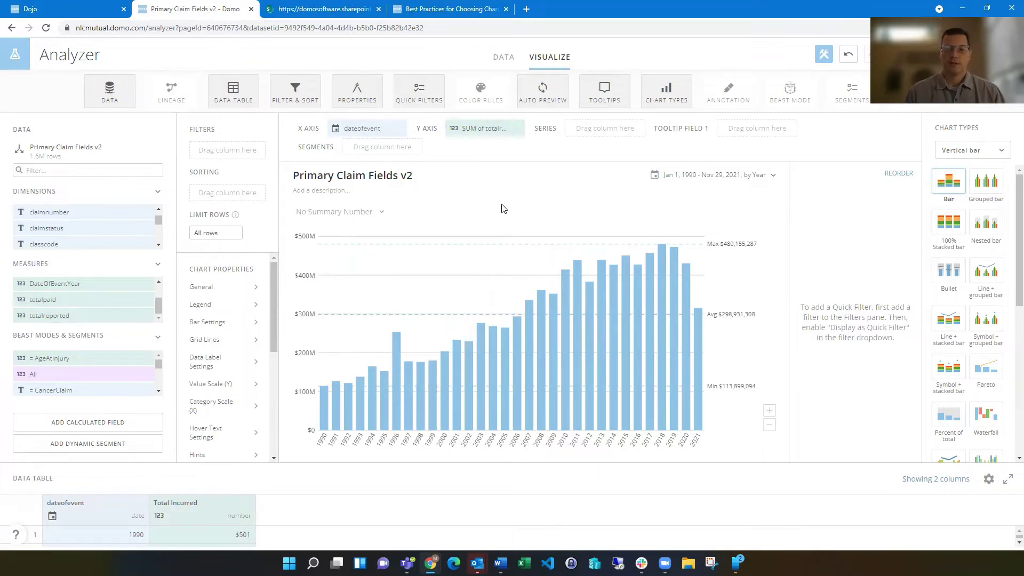
# Step: Label the dateofevent X-axis field Event Date and leave the card description empty
pyautogui.click(332, 131)
pyautogui.click(368, 171)
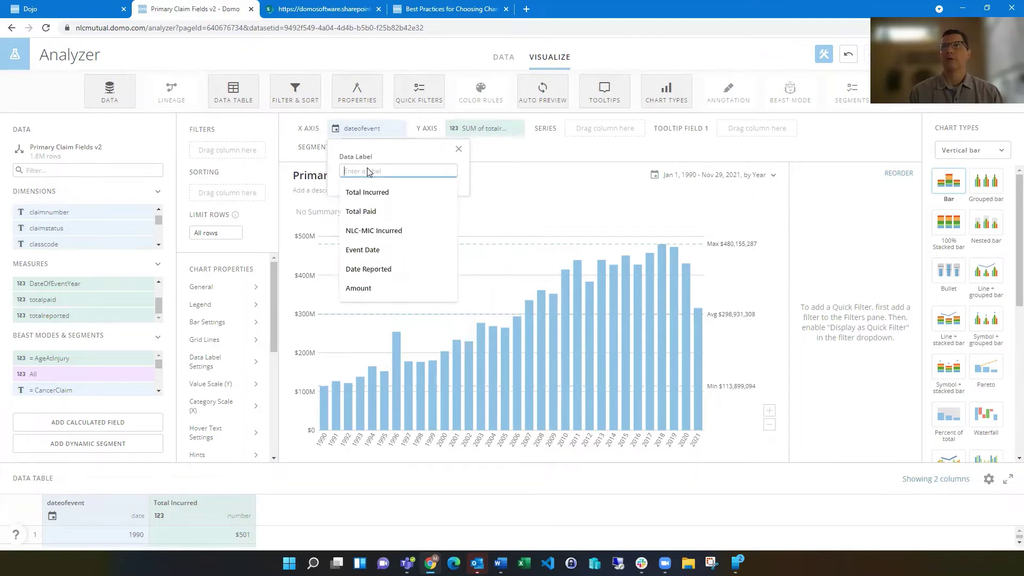
pyautogui.click(367, 250)
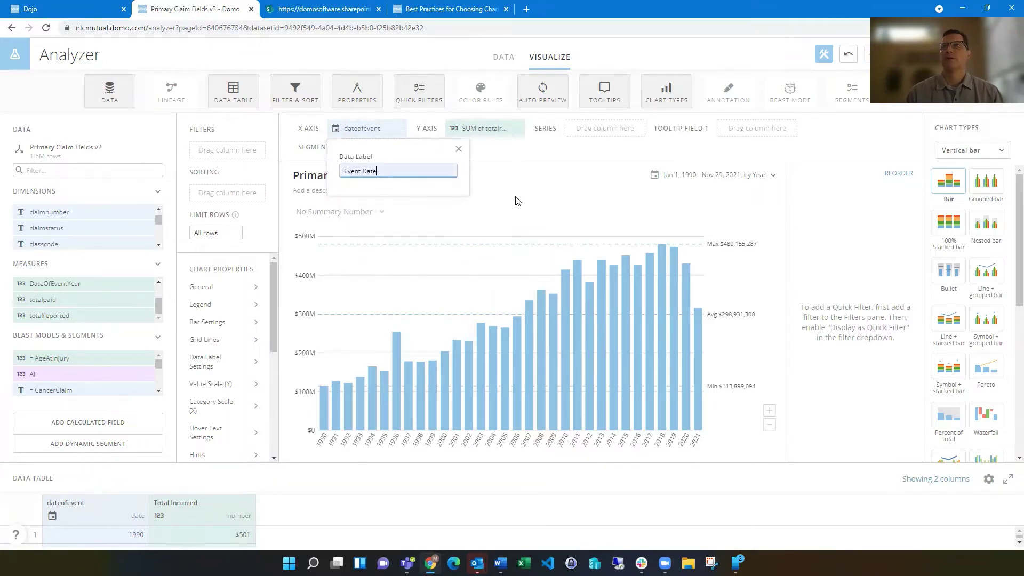
pyautogui.click(533, 188)
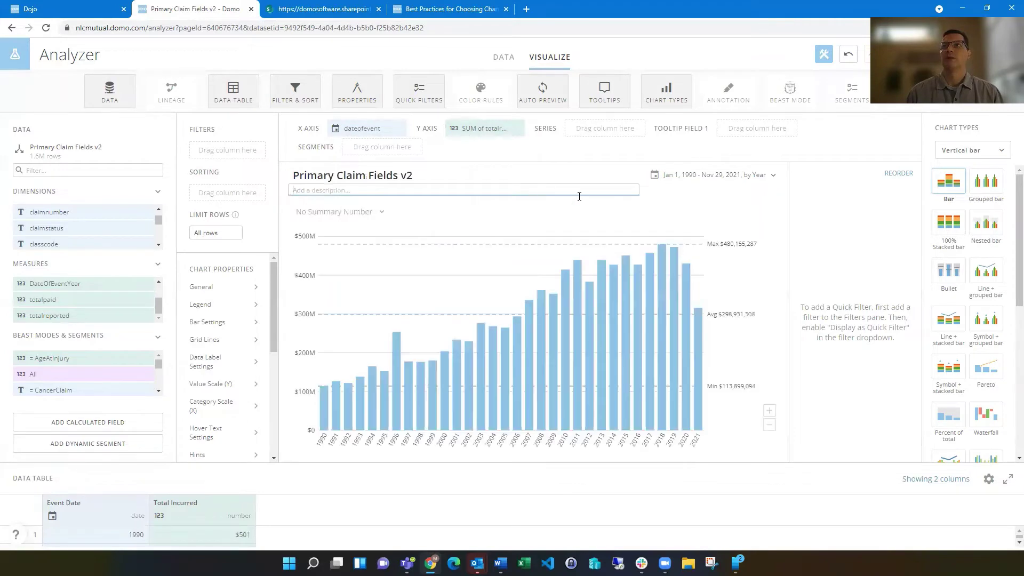
pyautogui.click(707, 210)
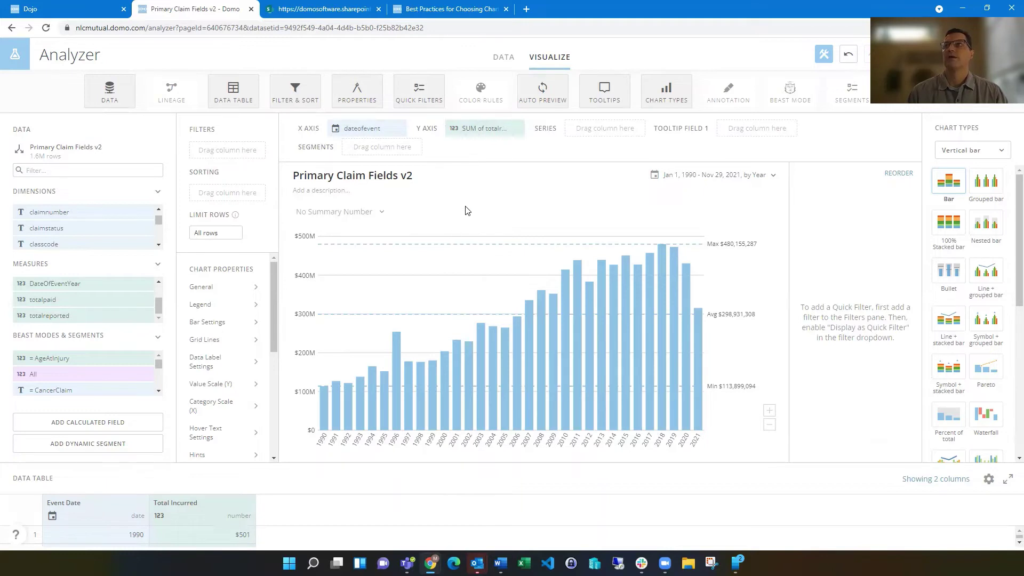
pyautogui.click(774, 178)
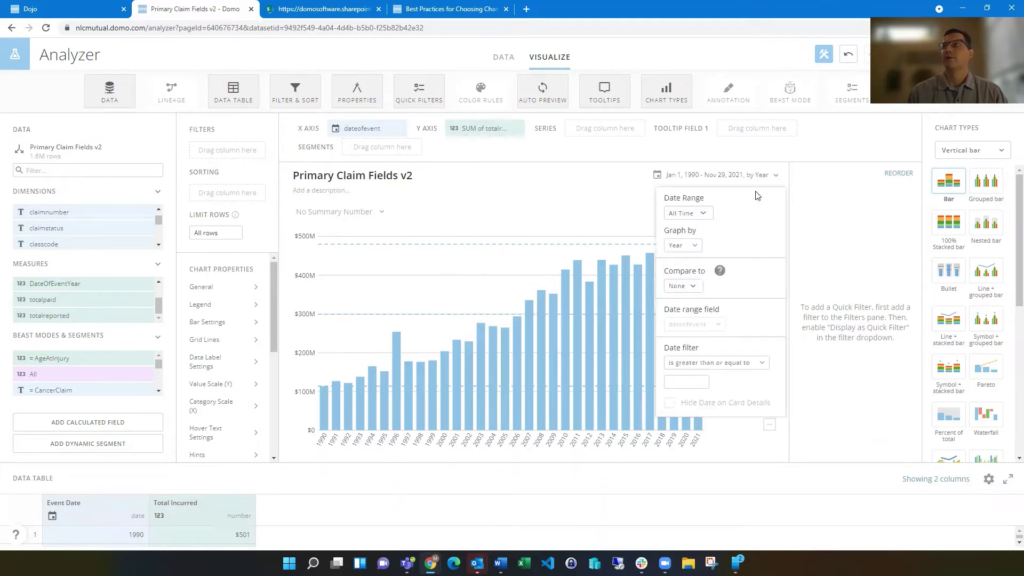
pyautogui.click(690, 245)
pyautogui.click(687, 269)
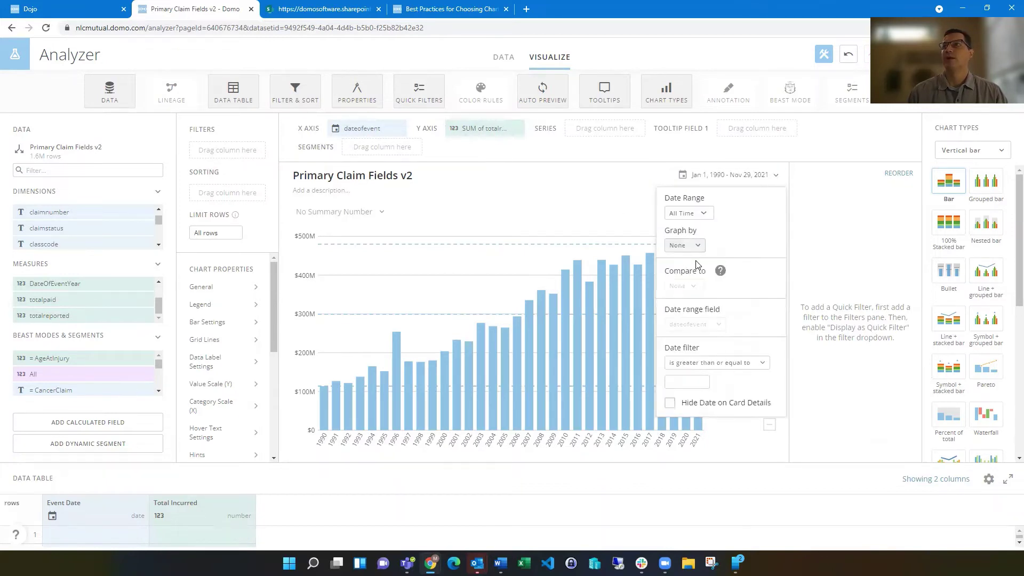
pyautogui.click(816, 218)
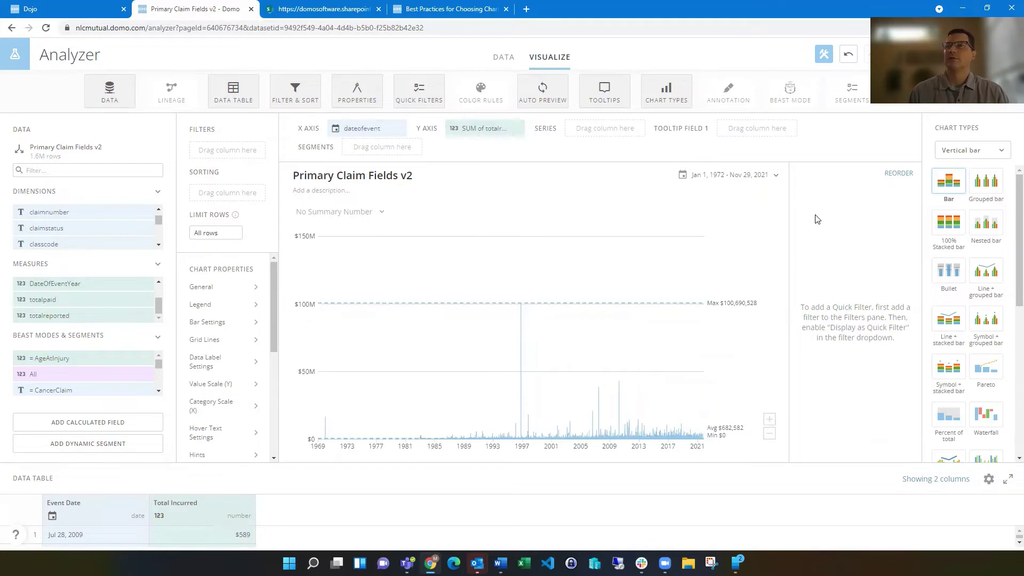
pyautogui.click(774, 175)
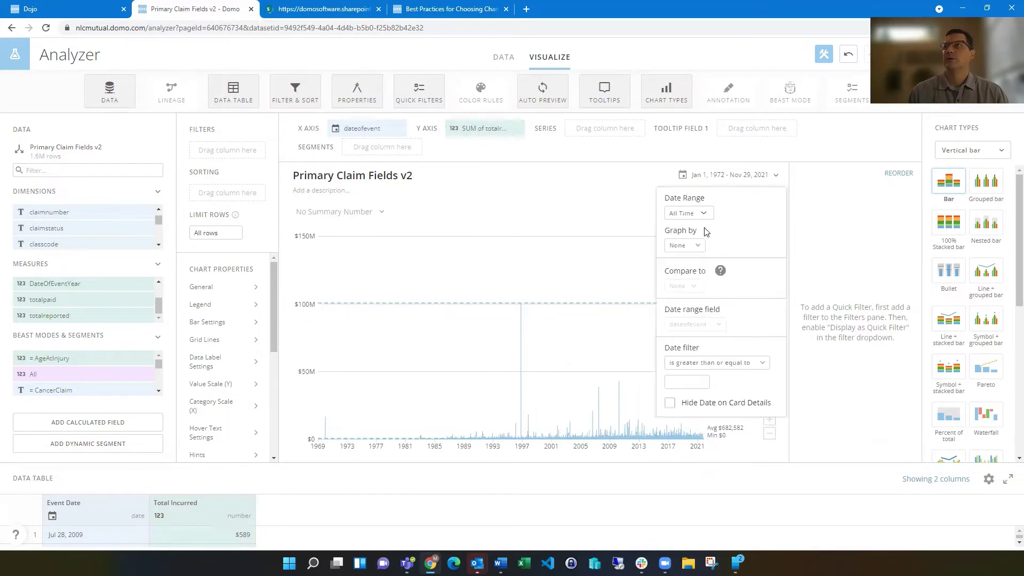
pyautogui.click(693, 245)
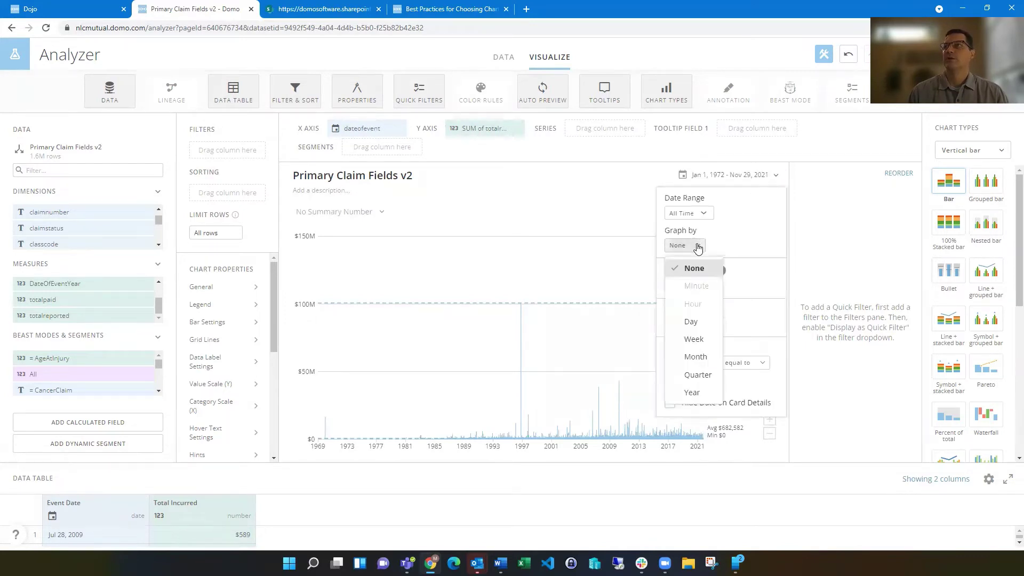
pyautogui.click(689, 393)
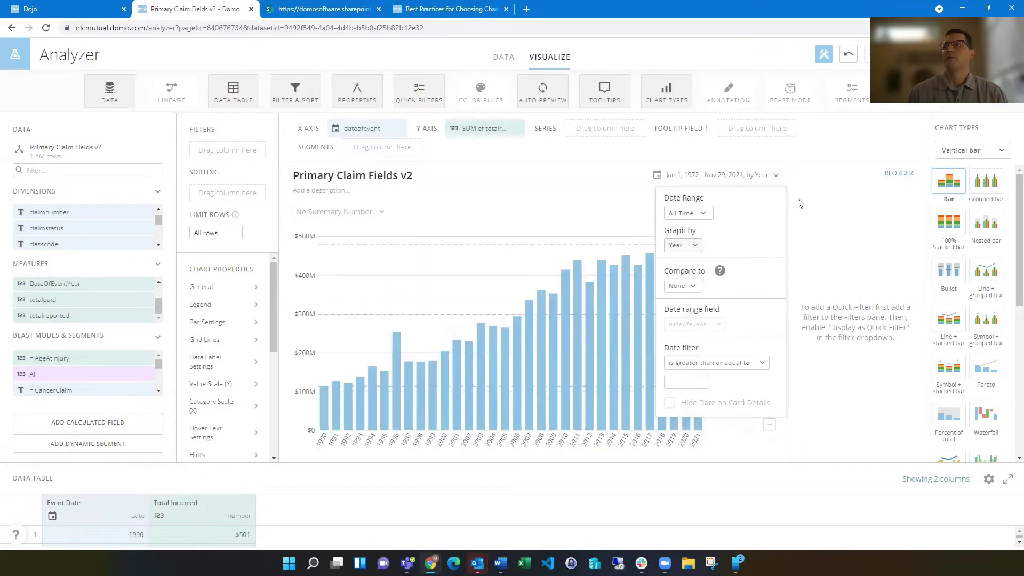
pyautogui.click(826, 212)
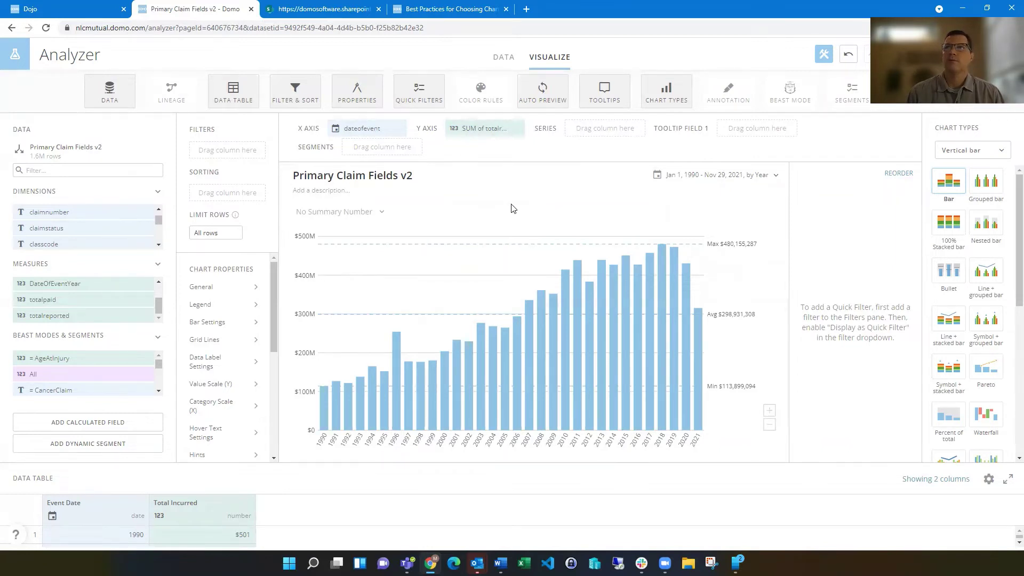
# Step: Review the General, Legend, Bar Settings and Data Label Settings chart properties
pyautogui.click(243, 289)
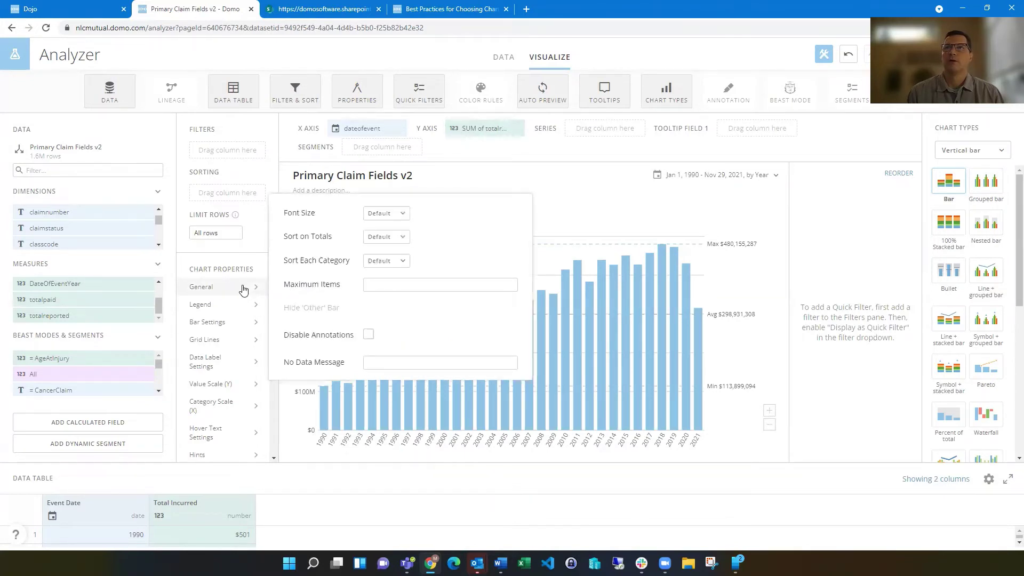
pyautogui.click(235, 304)
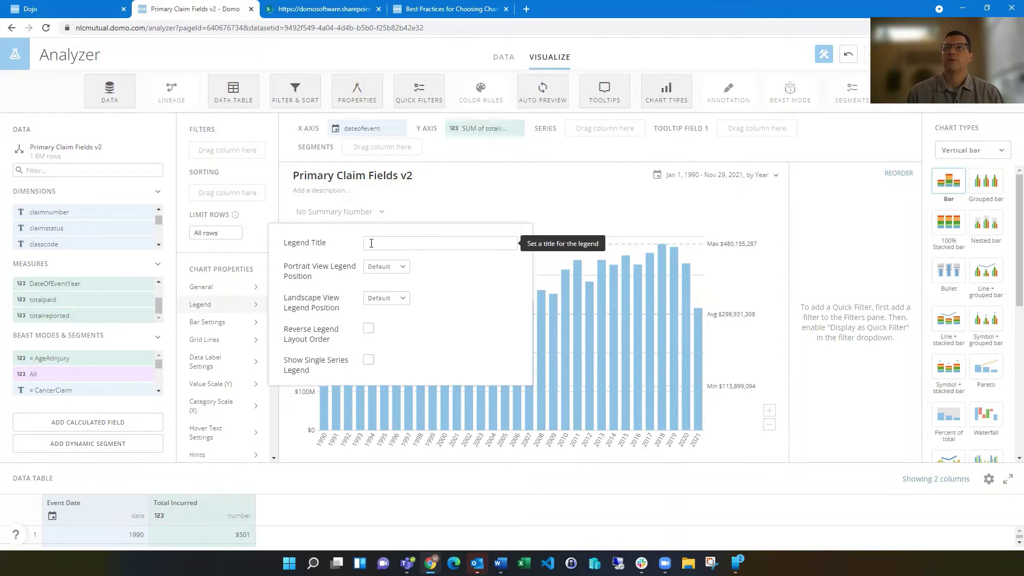
pyautogui.click(230, 324)
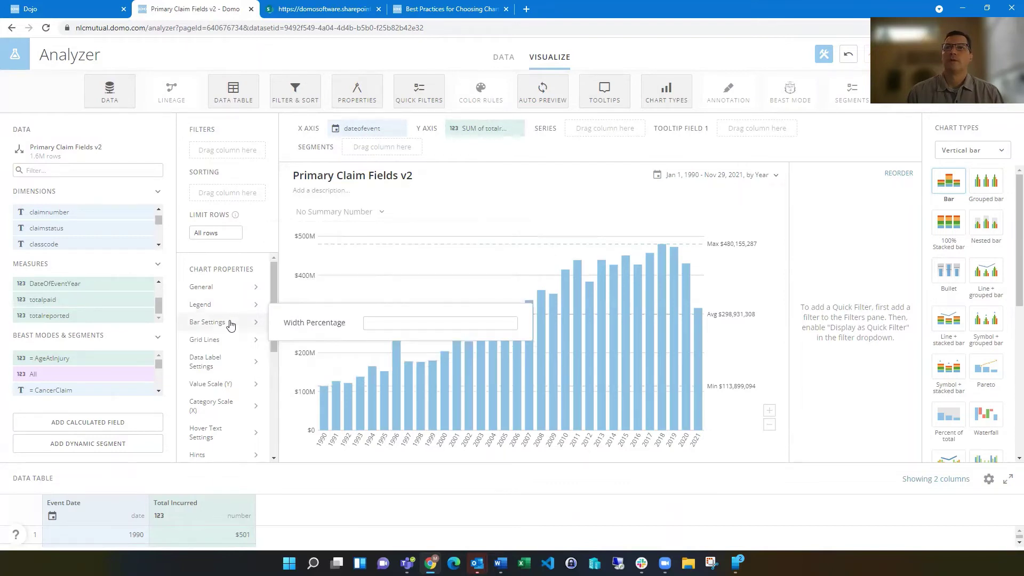
pyautogui.click(228, 361)
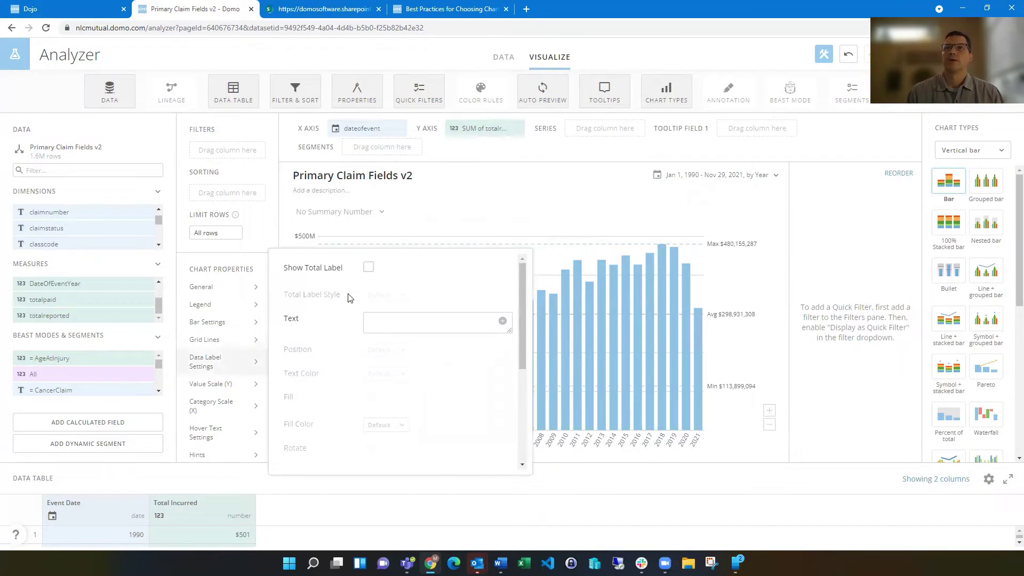
# Step: Enter 'Total Incurred' as the Value Scale (Y) title
pyautogui.click(248, 384)
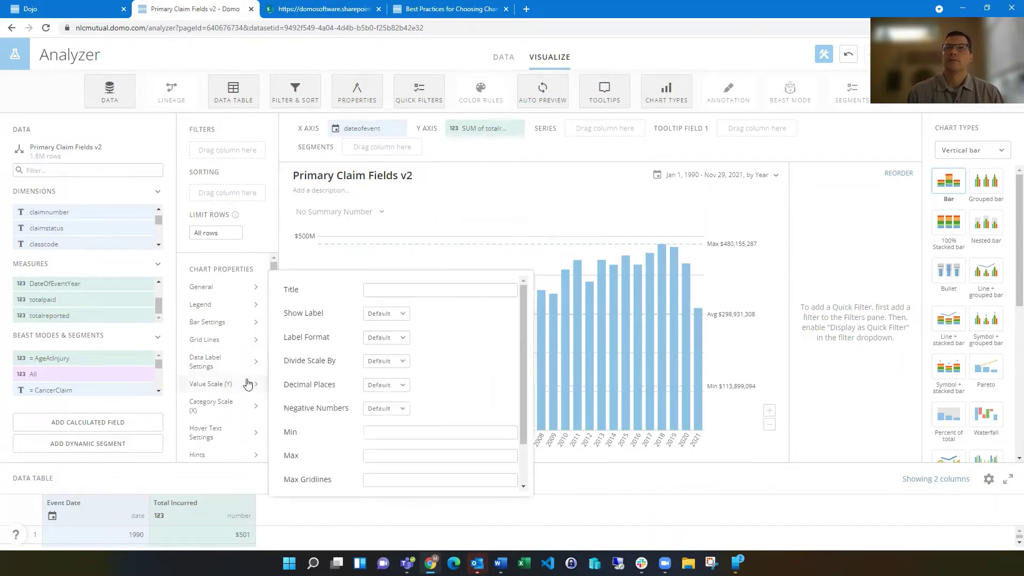
pyautogui.click(387, 289)
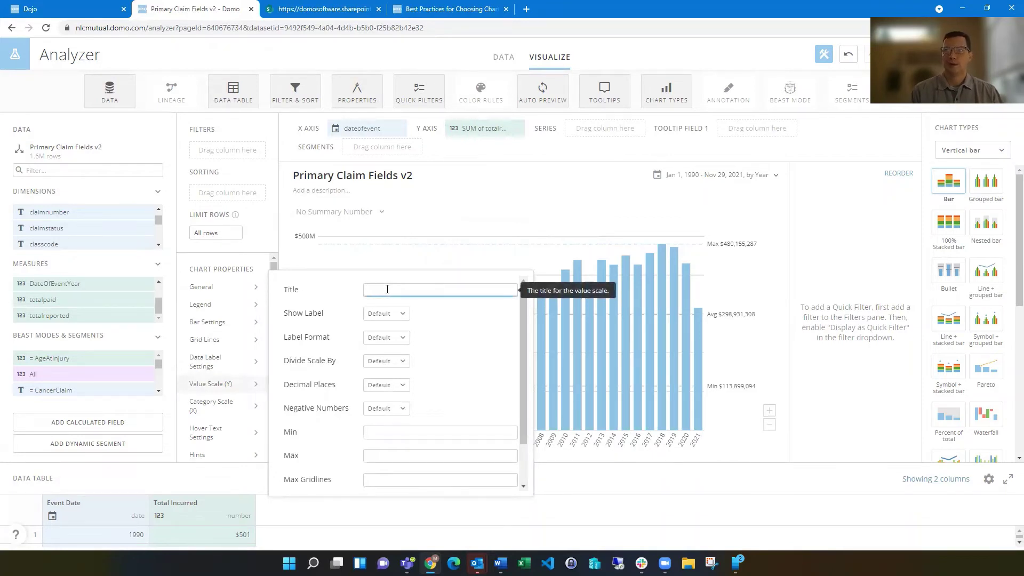
pyautogui.write('Total Incurred')
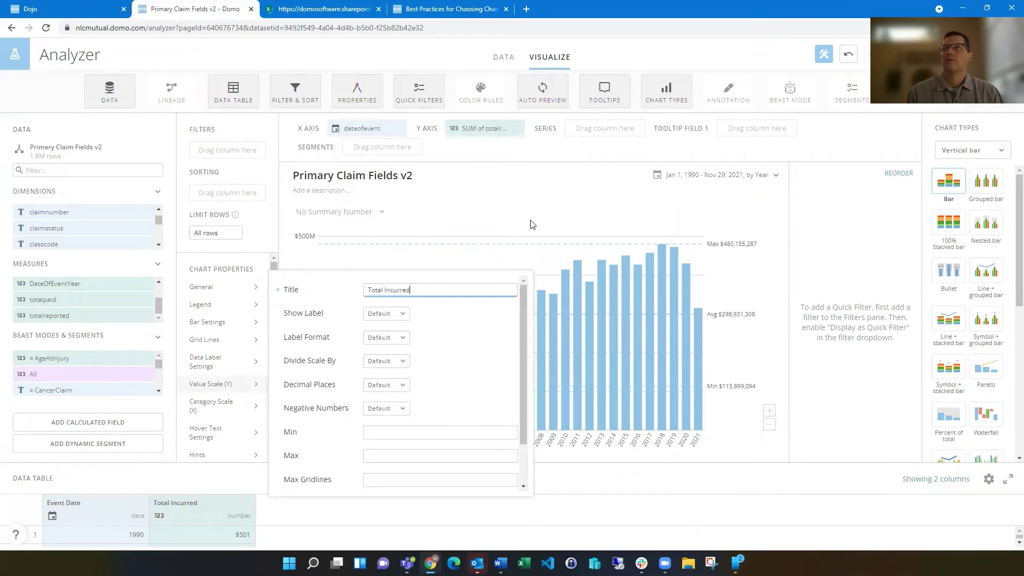
pyautogui.click(549, 205)
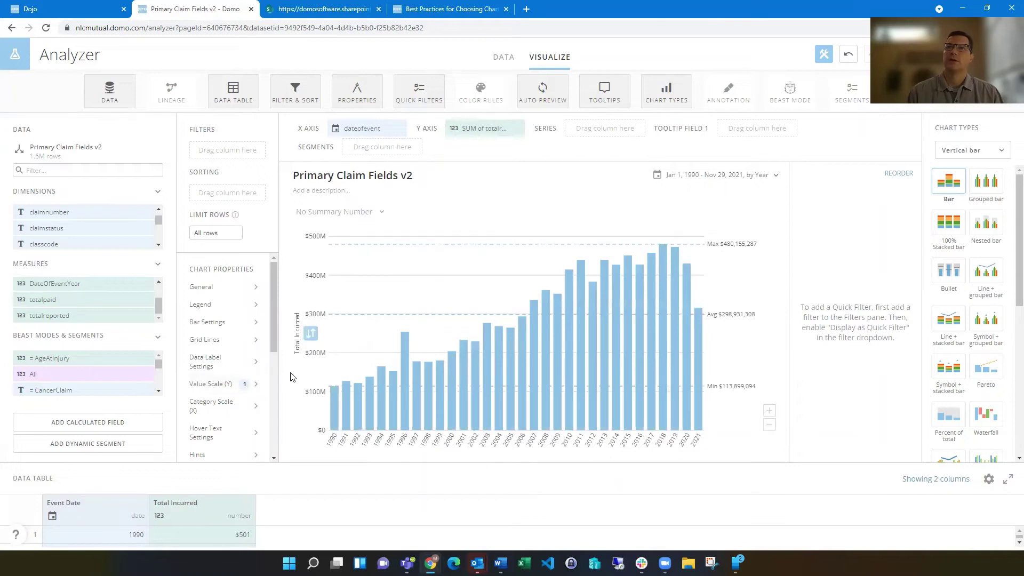
pyautogui.click(215, 385)
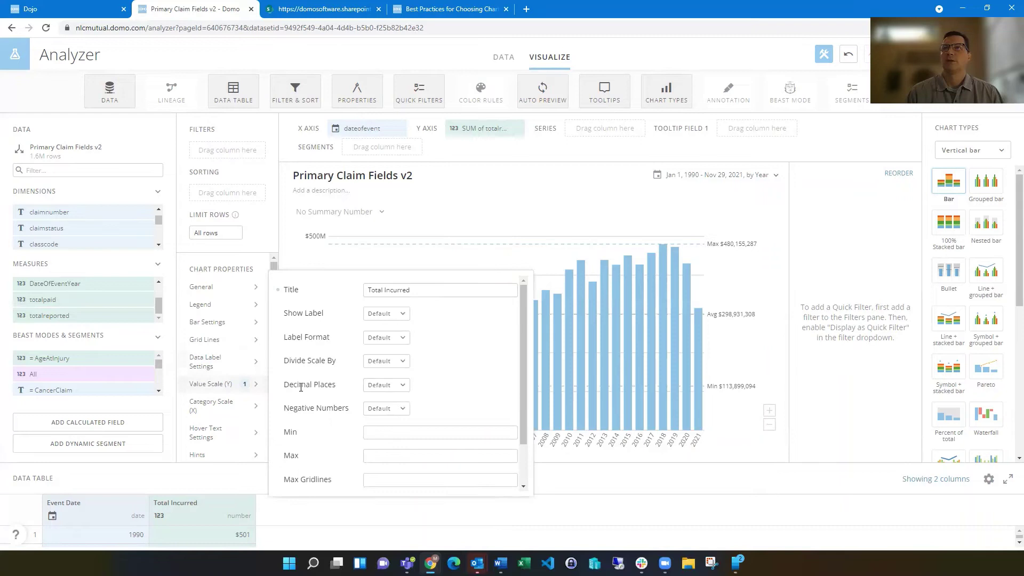
# Step: Enter 'Event Year' as the Category Scale (X) title
pyautogui.click(215, 407)
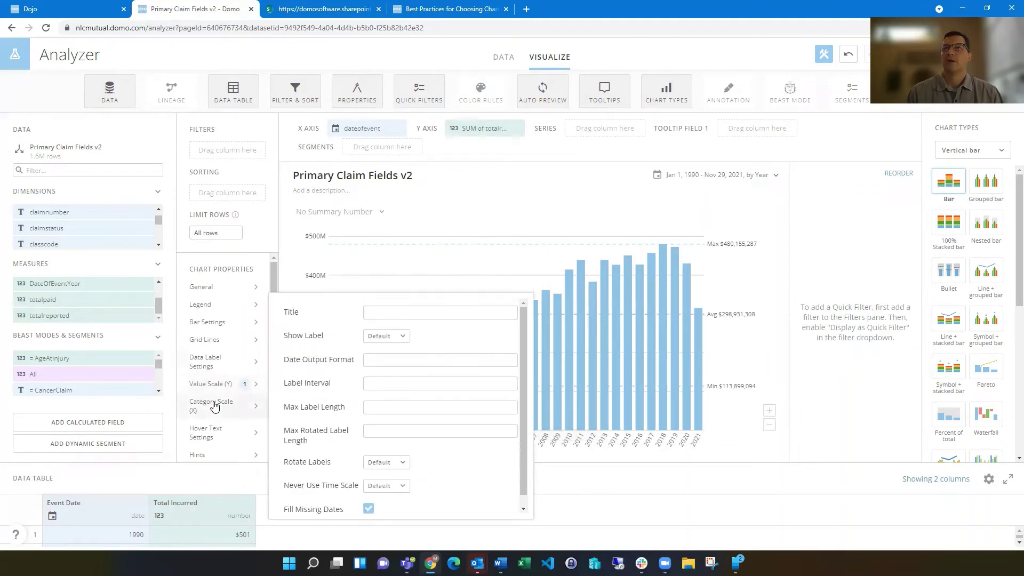
pyautogui.click(386, 313)
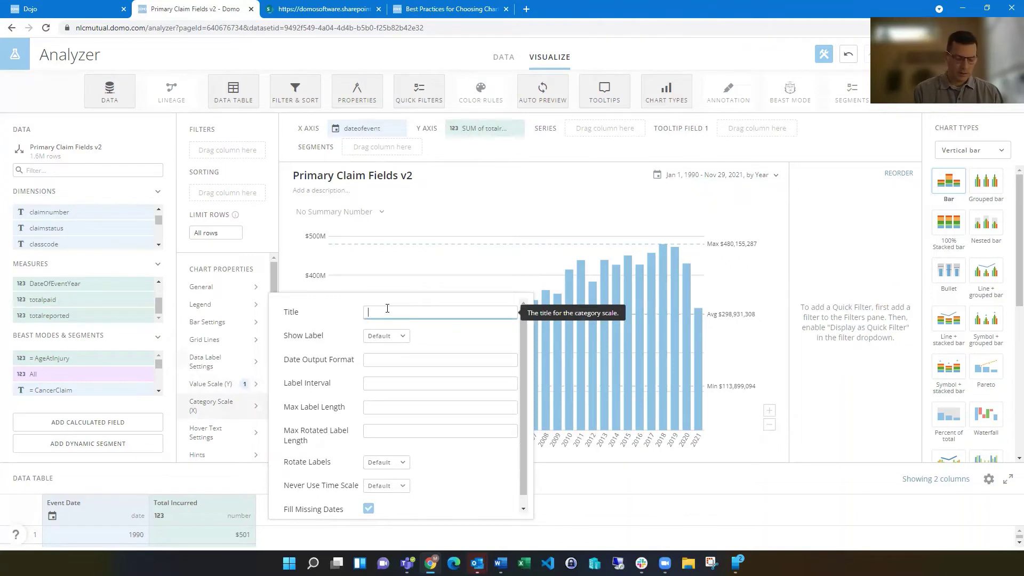
pyautogui.write('Event Year')
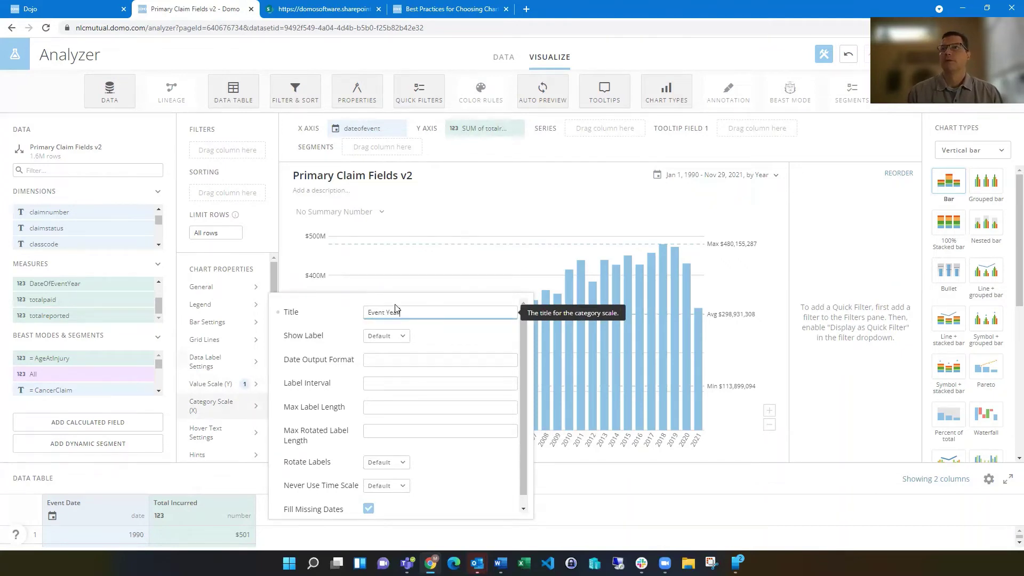
pyautogui.click(616, 204)
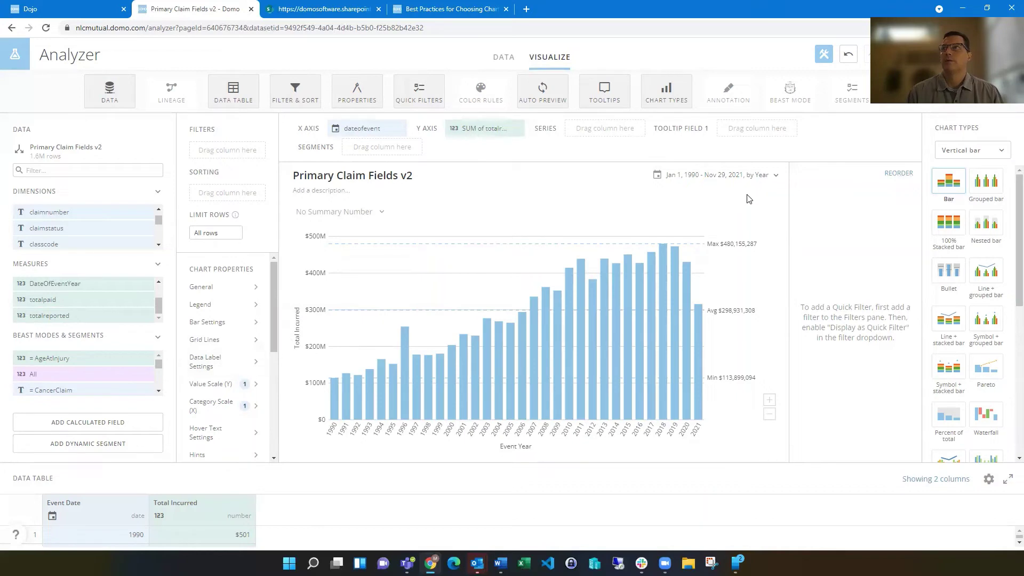
# Step: Set the date range to Previous > Last 10 Years, graphed by Year
pyautogui.click(775, 176)
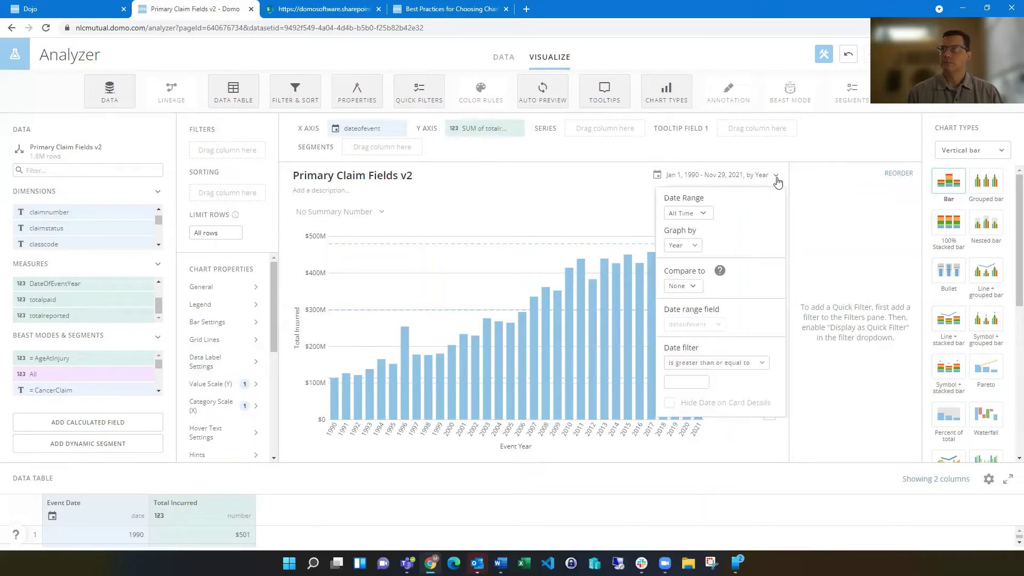
pyautogui.click(697, 213)
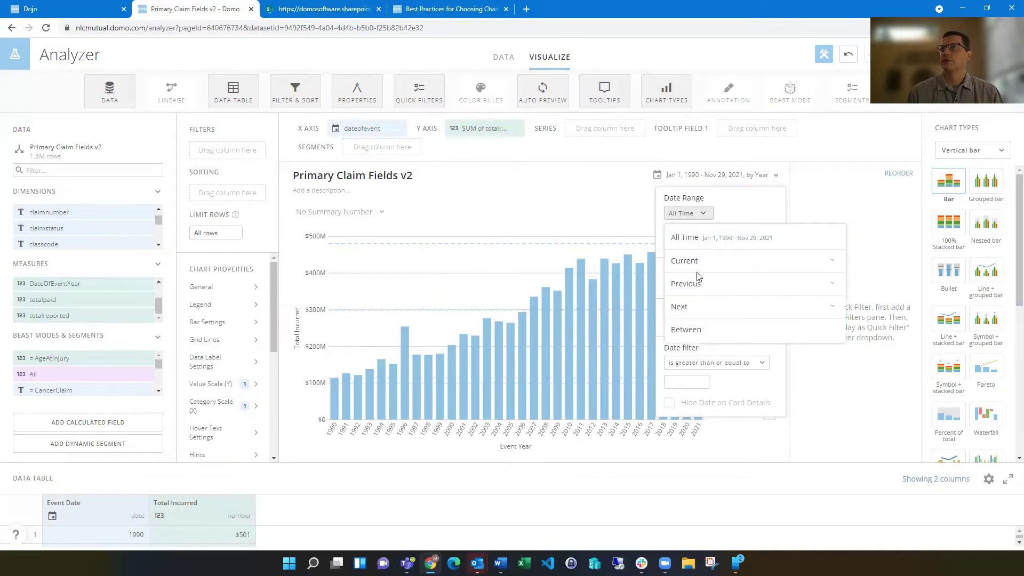
pyautogui.click(699, 283)
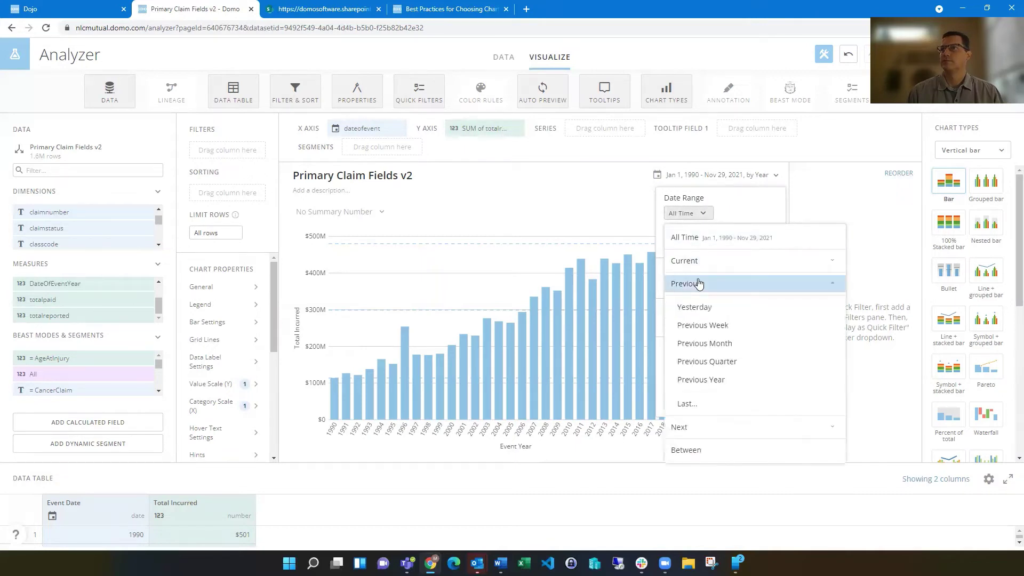
pyautogui.click(688, 402)
pyautogui.click(748, 213)
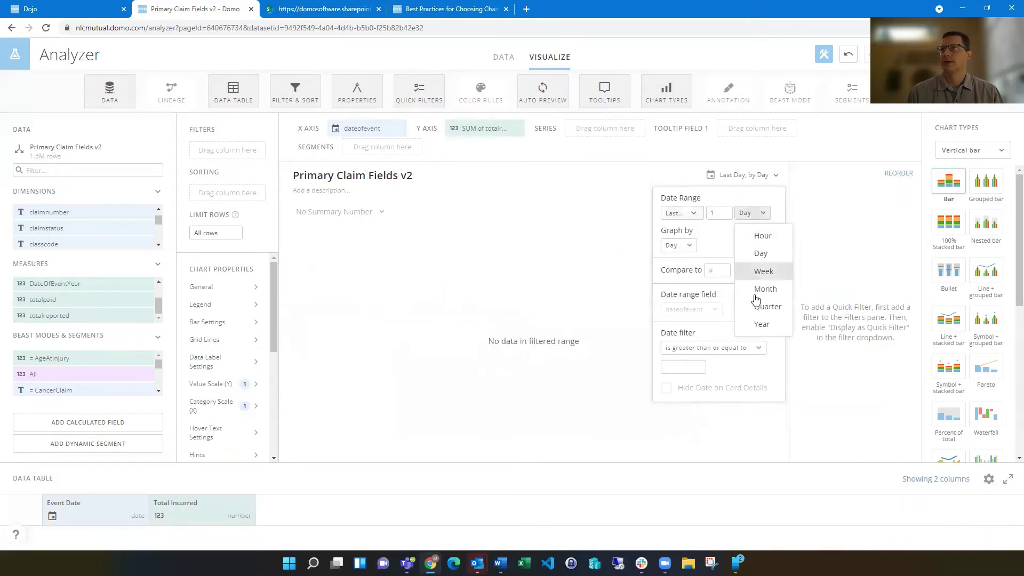
pyautogui.click(759, 324)
pyautogui.click(718, 213)
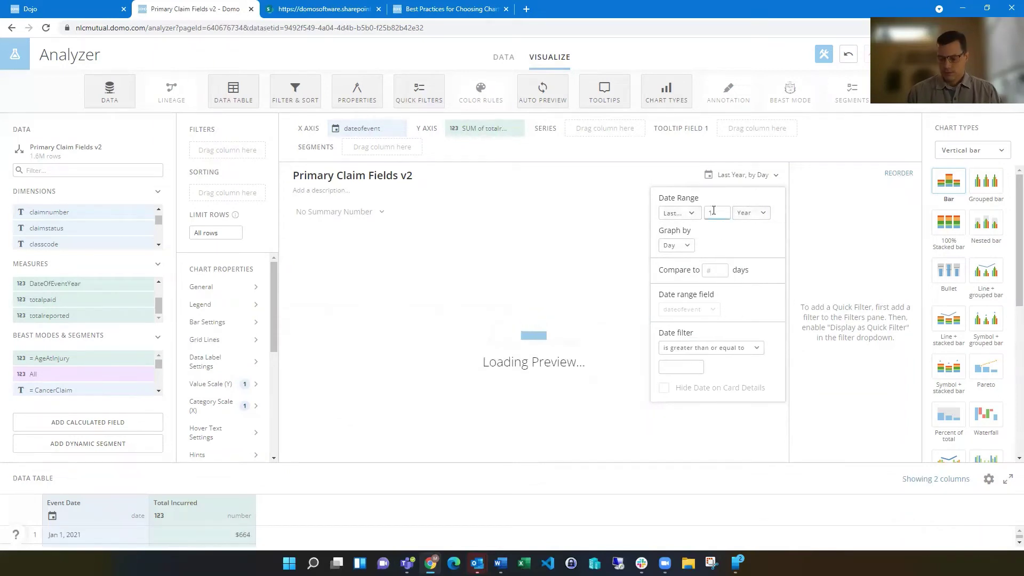
pyautogui.write('0')
pyautogui.click(676, 245)
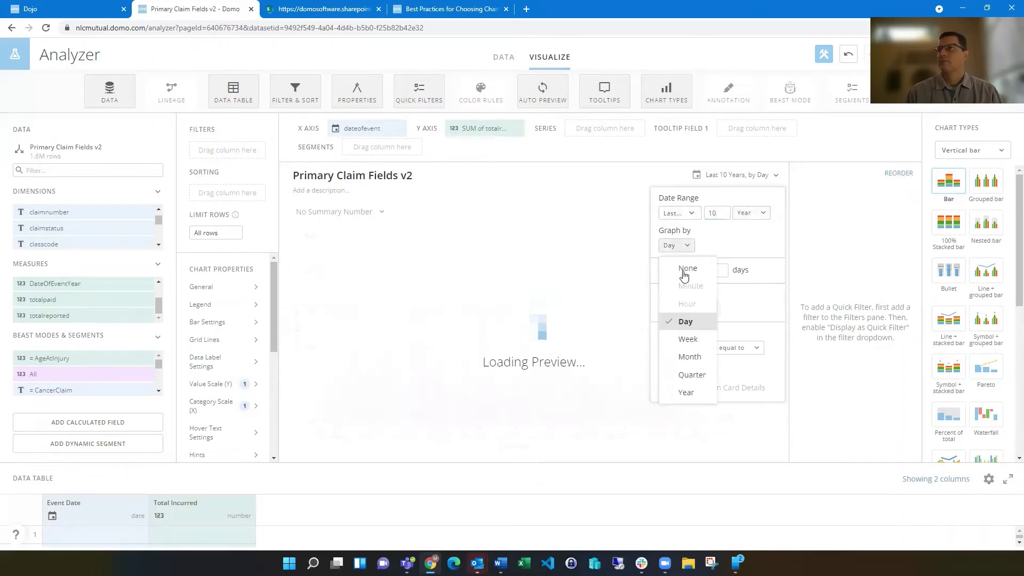
pyautogui.click(687, 393)
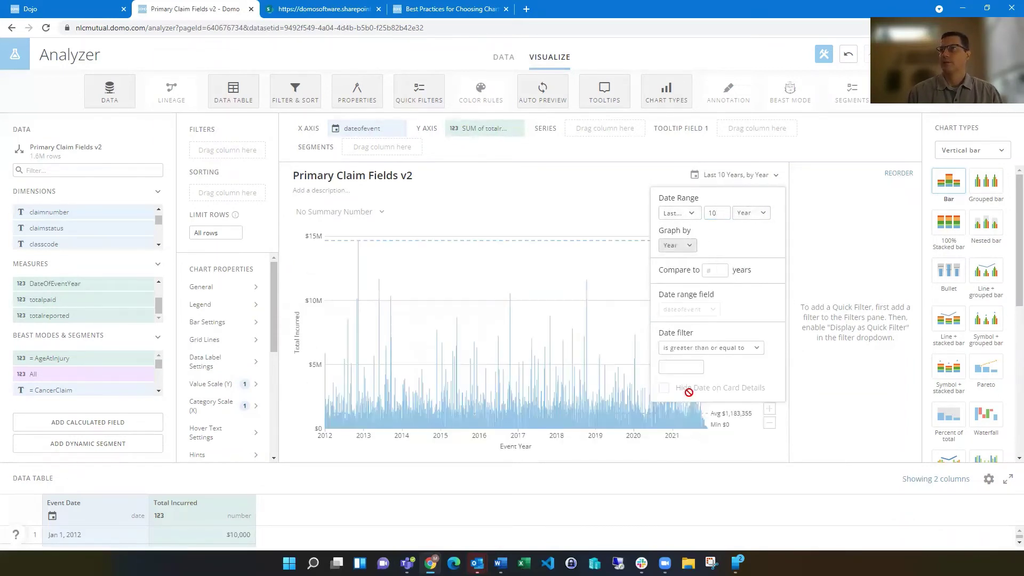
pyautogui.click(835, 246)
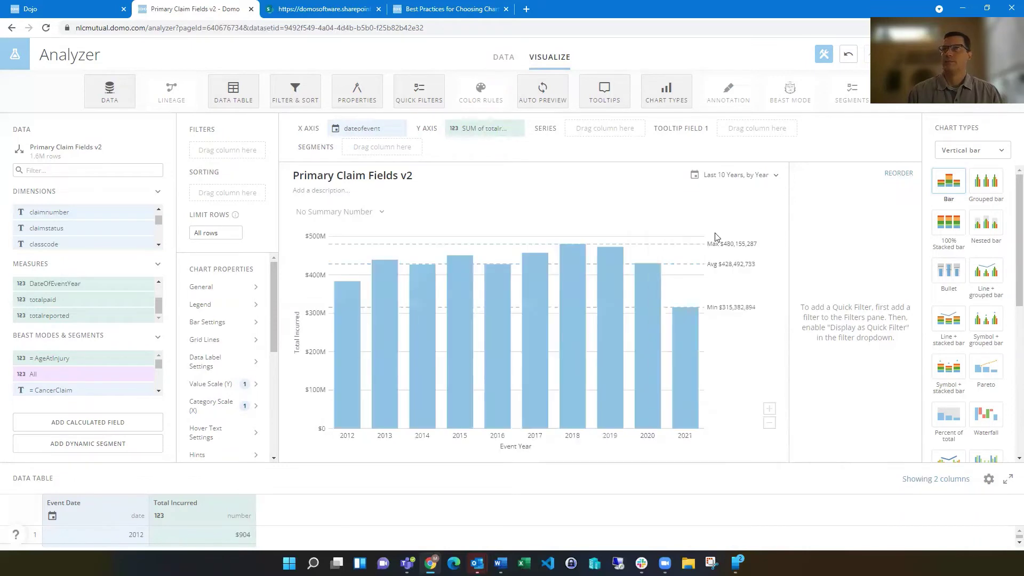
pyautogui.click(229, 367)
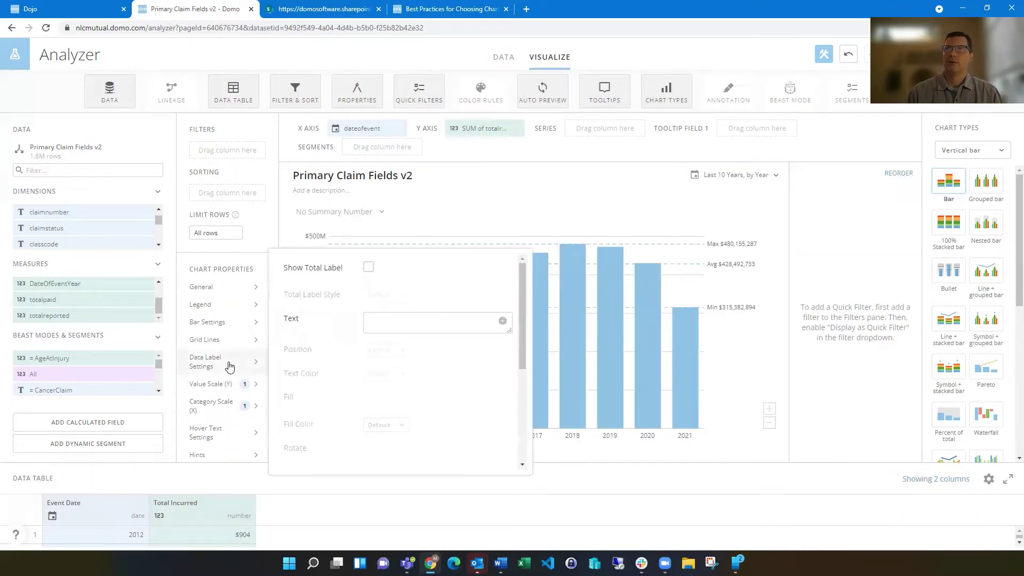
pyautogui.click(369, 268)
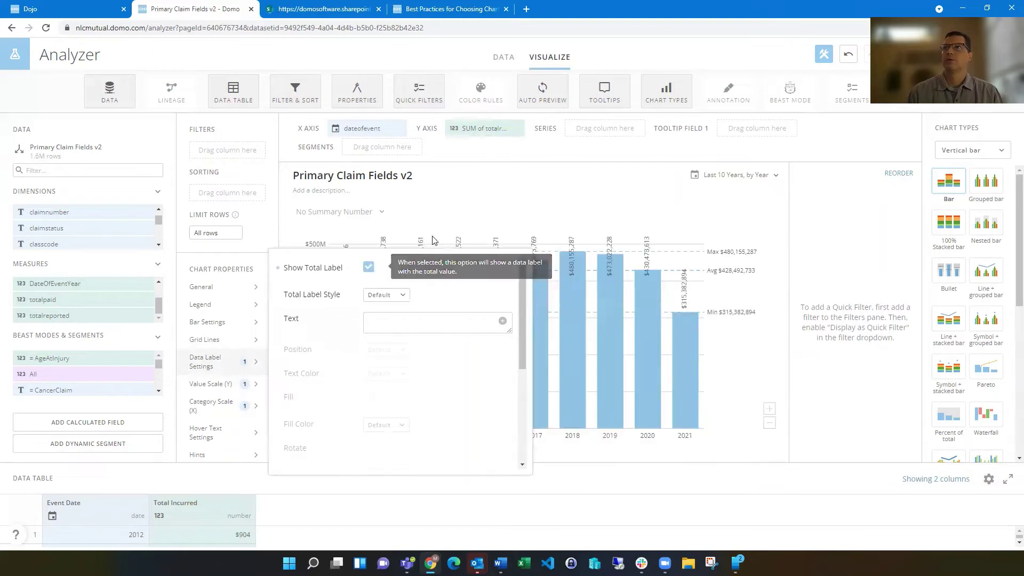
pyautogui.click(827, 216)
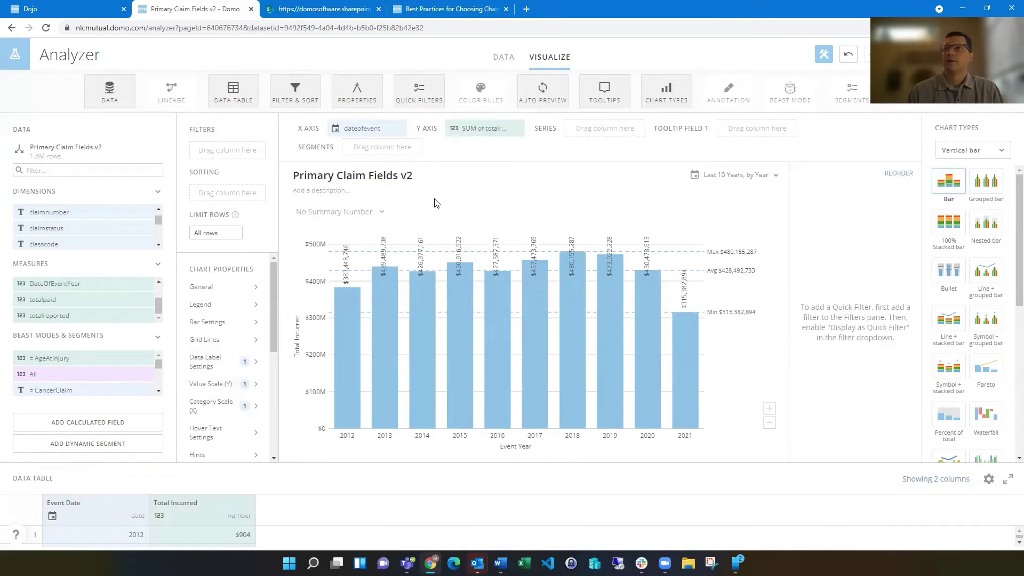
pyautogui.click(219, 364)
pyautogui.click(376, 299)
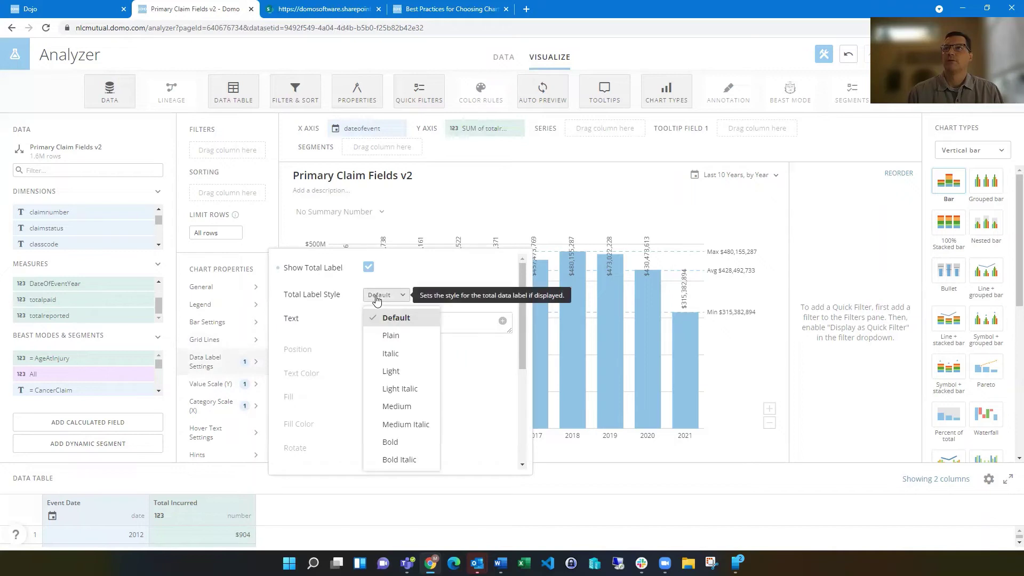
pyautogui.click(344, 300)
pyautogui.scroll(-2, 347, 325)
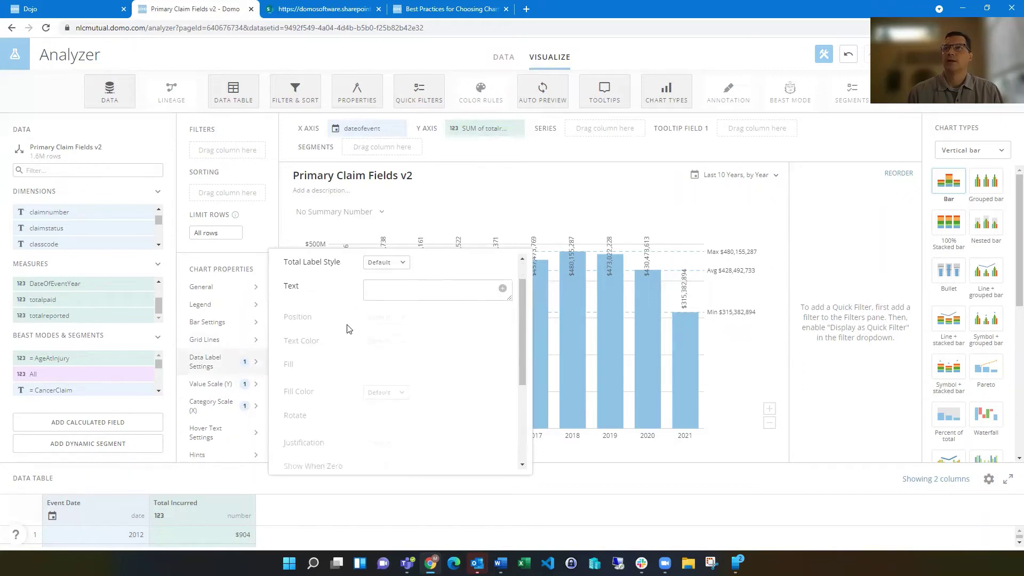
pyautogui.scroll(2, 346, 328)
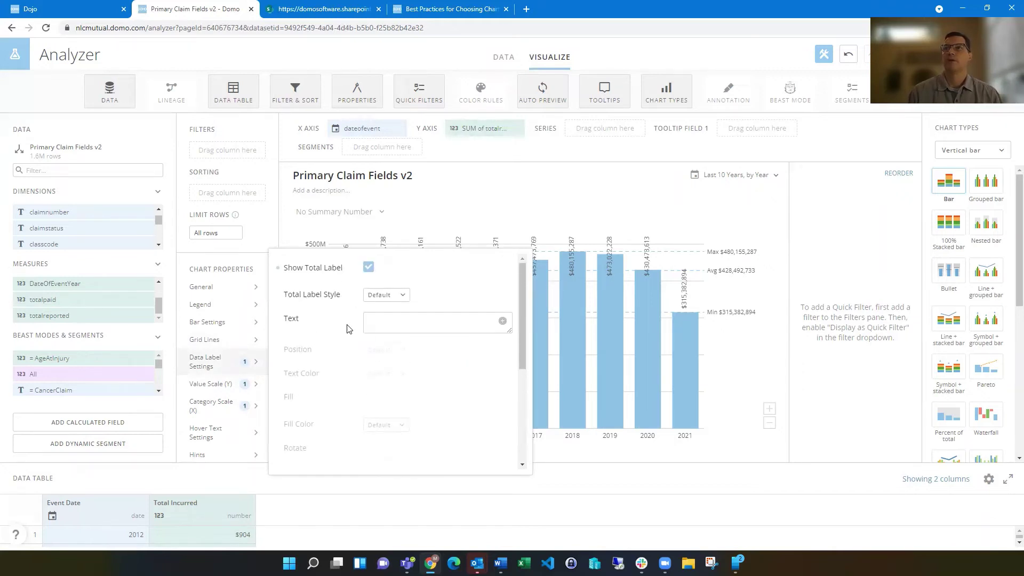
pyautogui.click(368, 267)
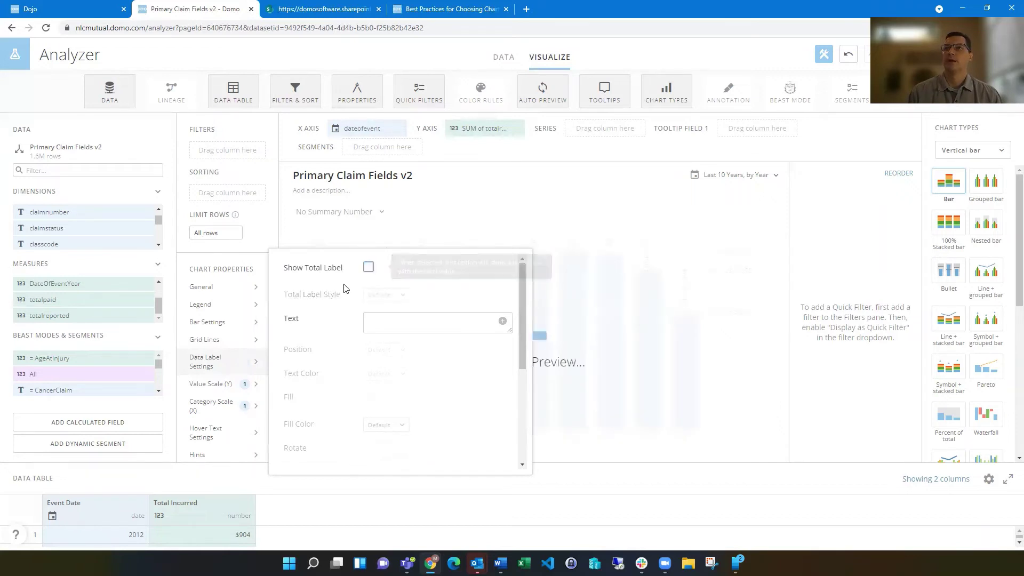
pyautogui.click(653, 211)
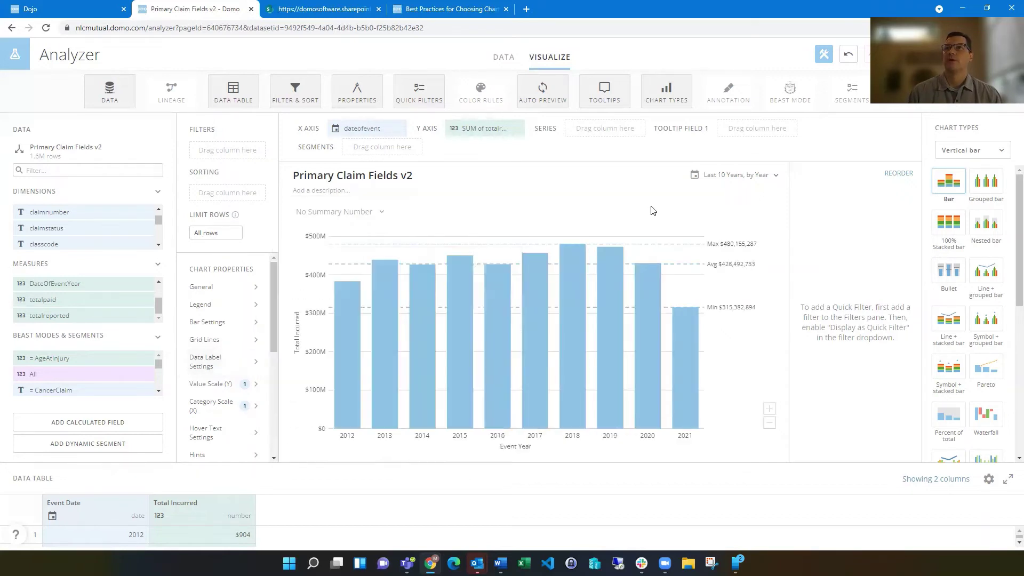
# Step: Start the bar hover text with 'Event Year:' followed by the Category Name macro
pyautogui.click(213, 436)
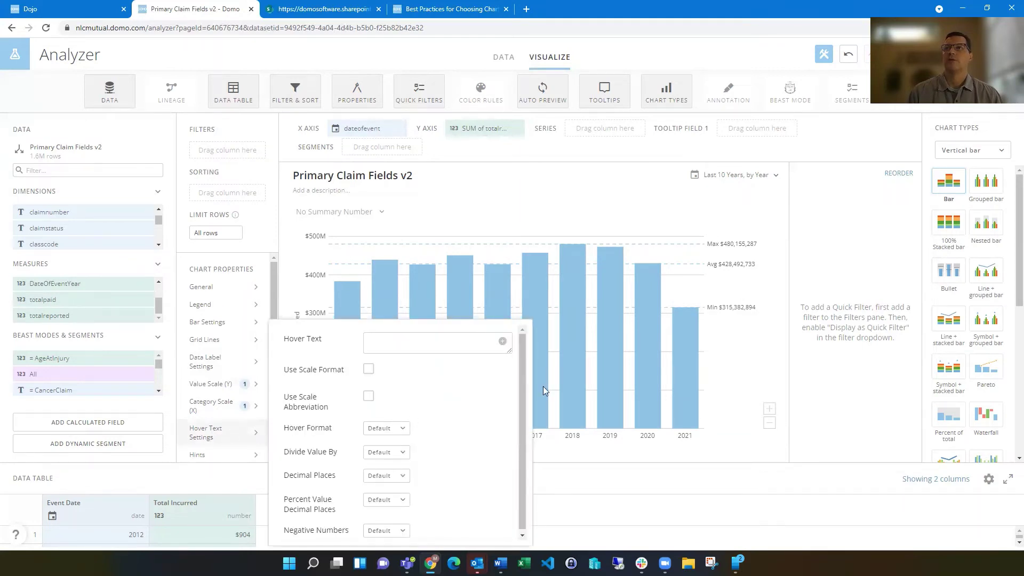
pyautogui.click(640, 217)
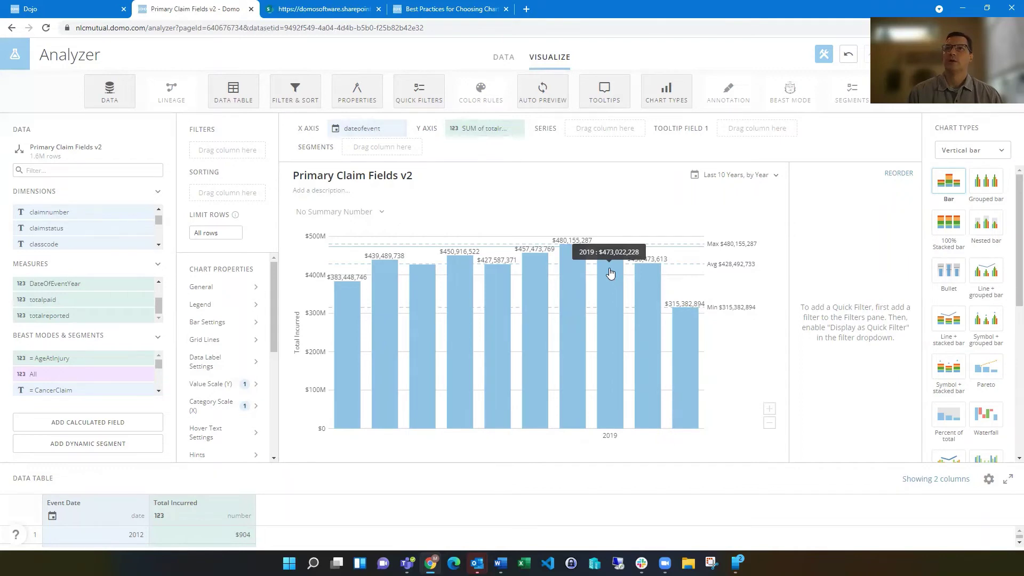
pyautogui.click(215, 436)
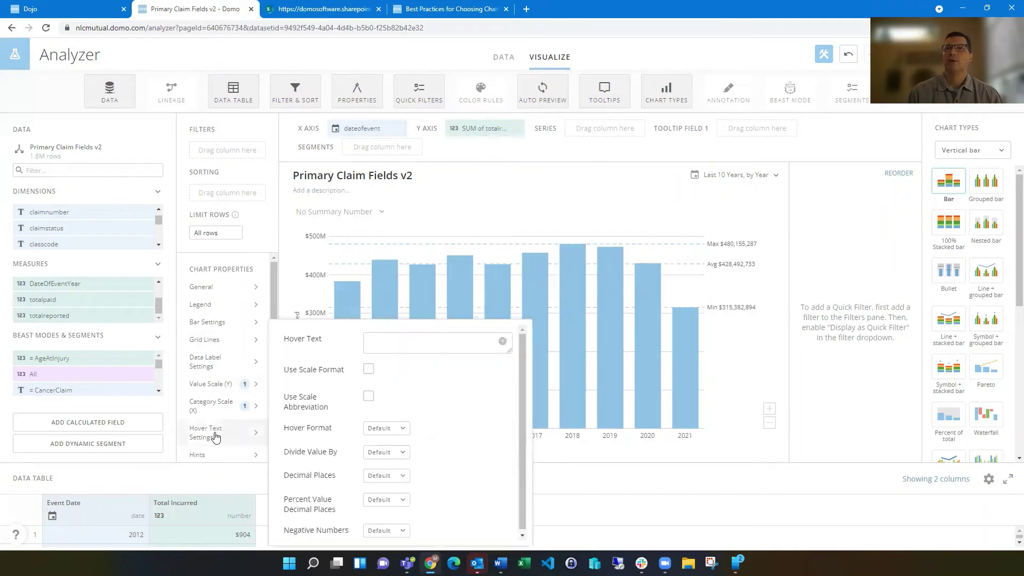
pyautogui.click(404, 342)
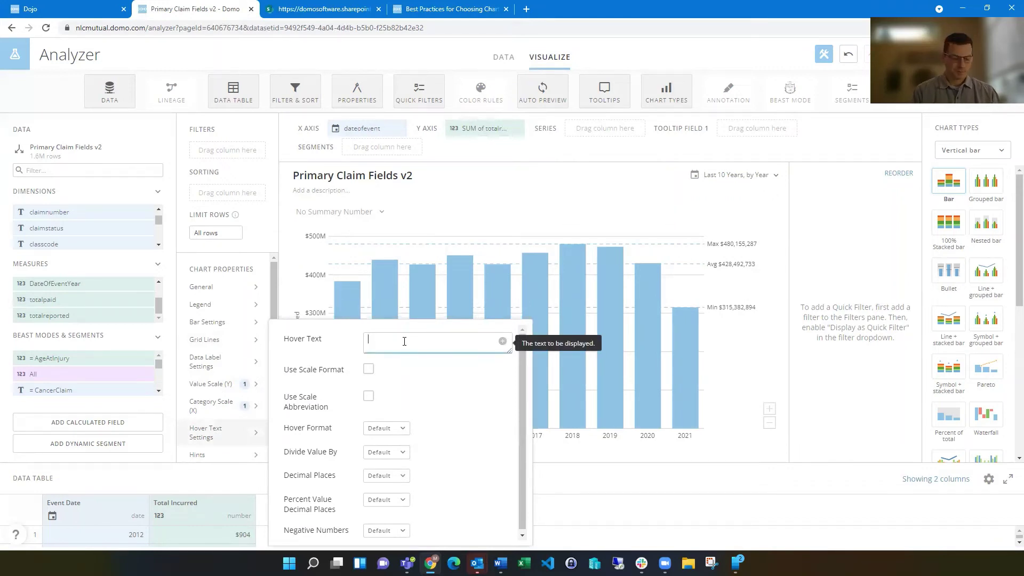
pyautogui.write('Event Year:')
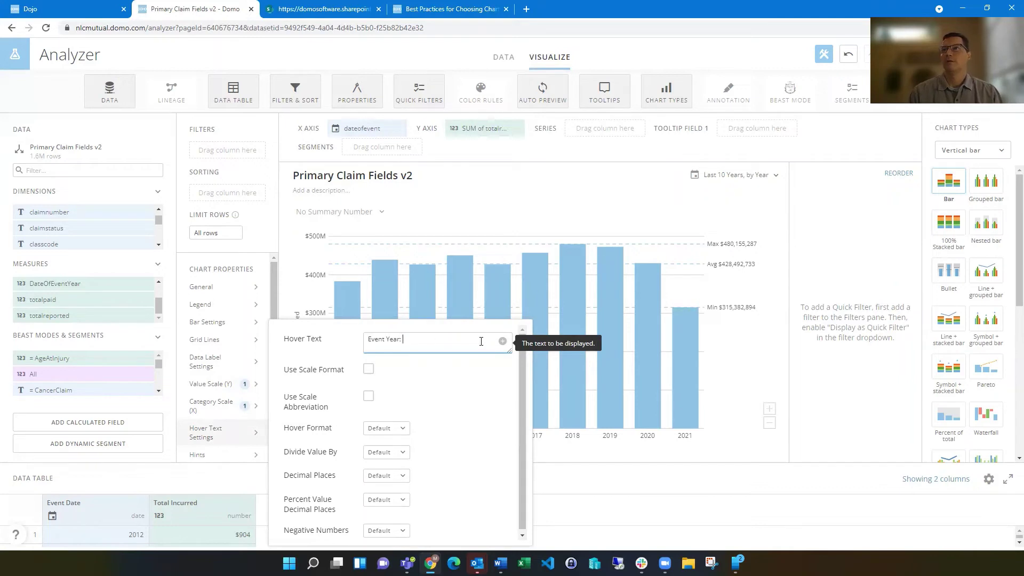
pyautogui.click(502, 342)
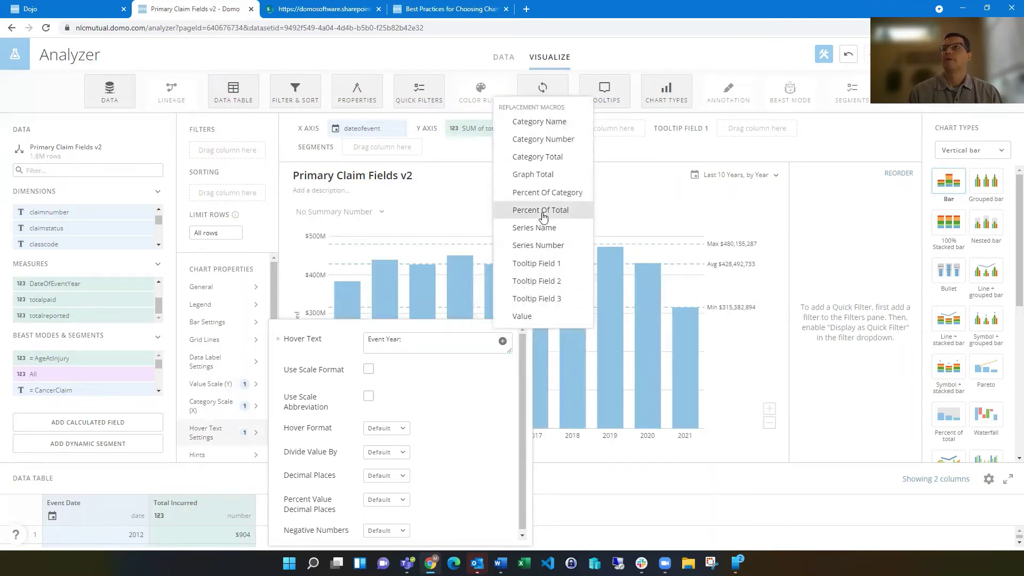
pyautogui.click(535, 122)
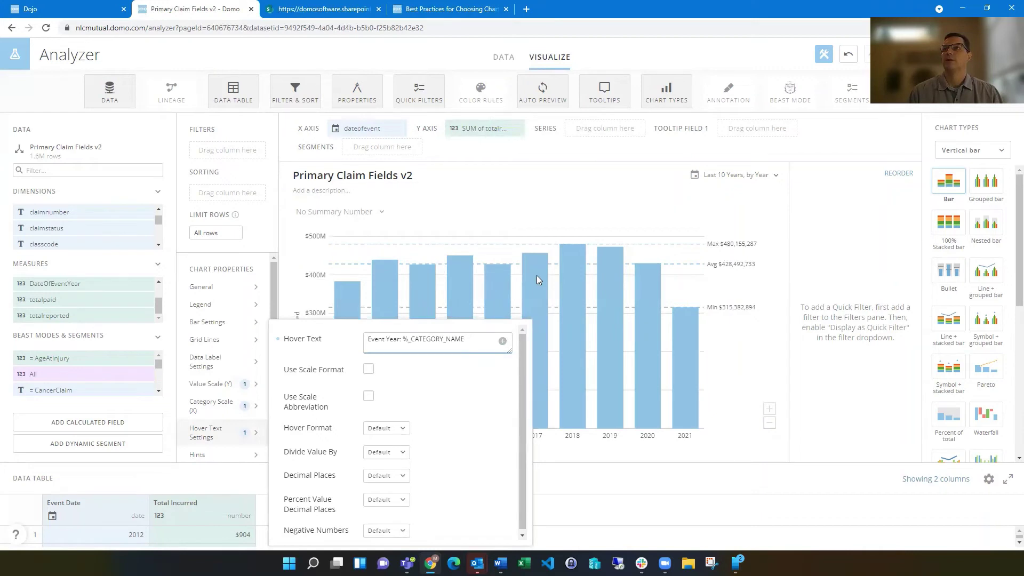
pyautogui.click(617, 188)
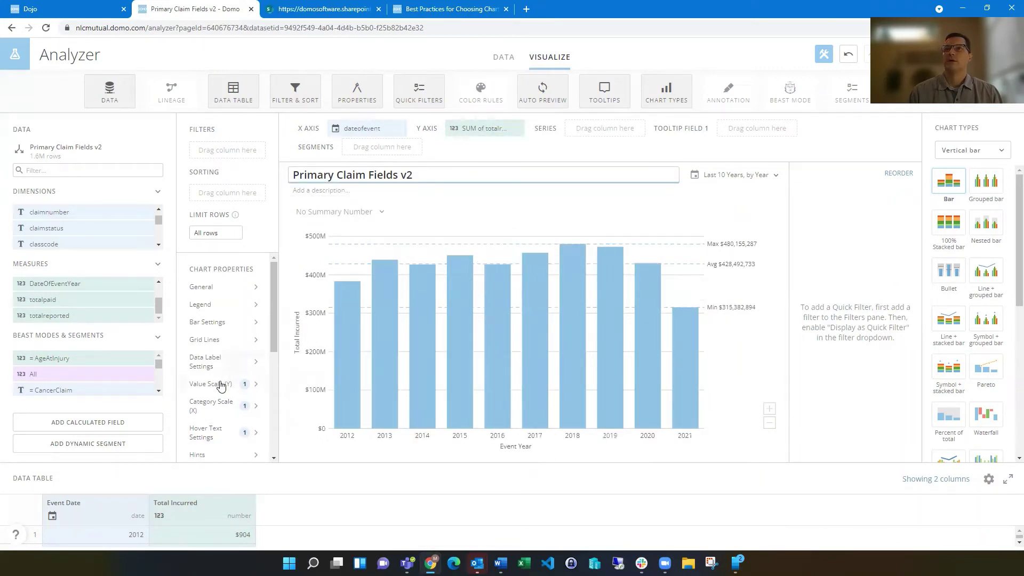
# Step: Add a second hover line 'Total Incurred:' with the Value macro and preview the tooltip
pyautogui.click(225, 434)
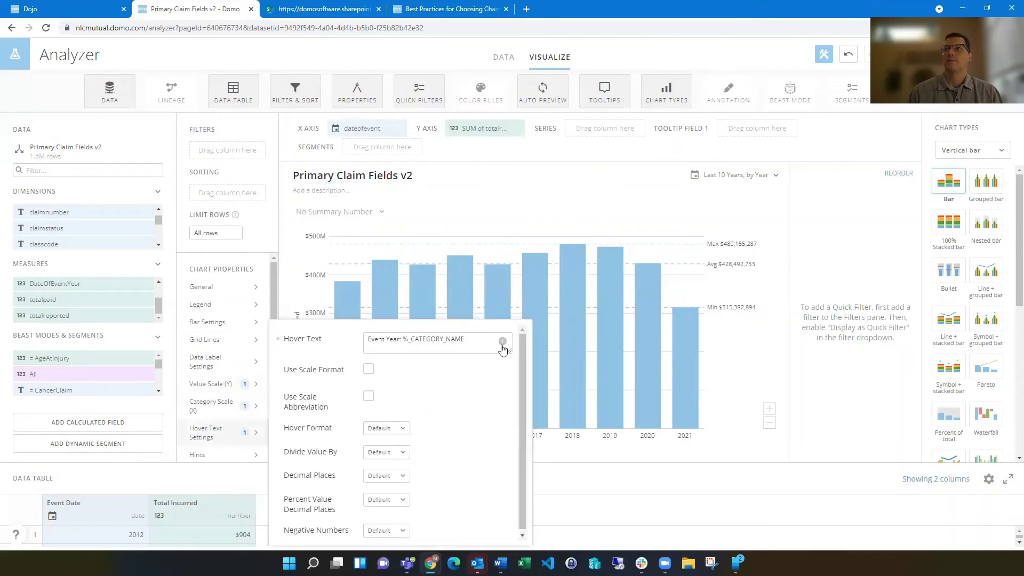
pyautogui.click(482, 341)
pyautogui.press('Return')
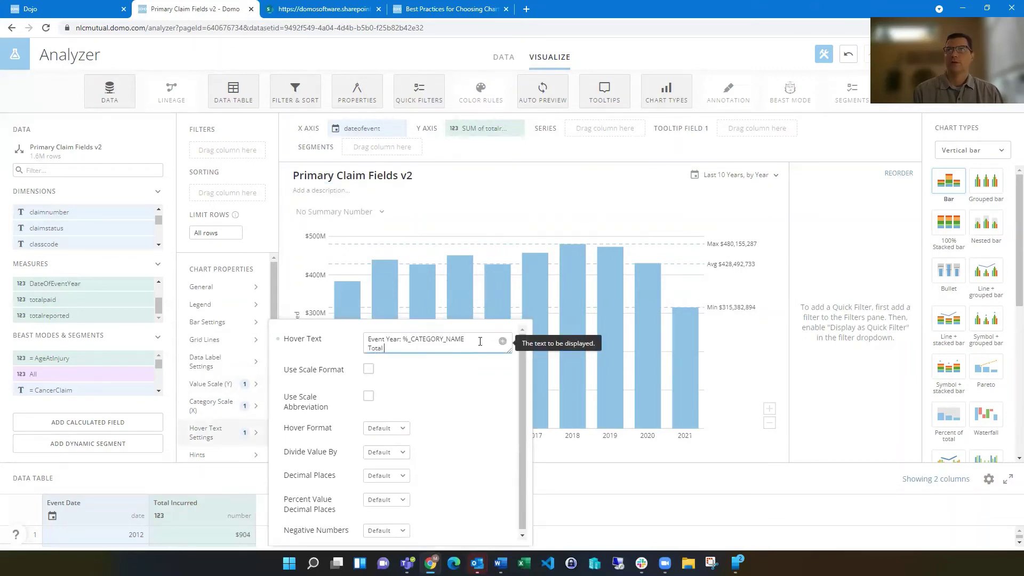
pyautogui.write('Total Incurred:')
pyautogui.click(502, 342)
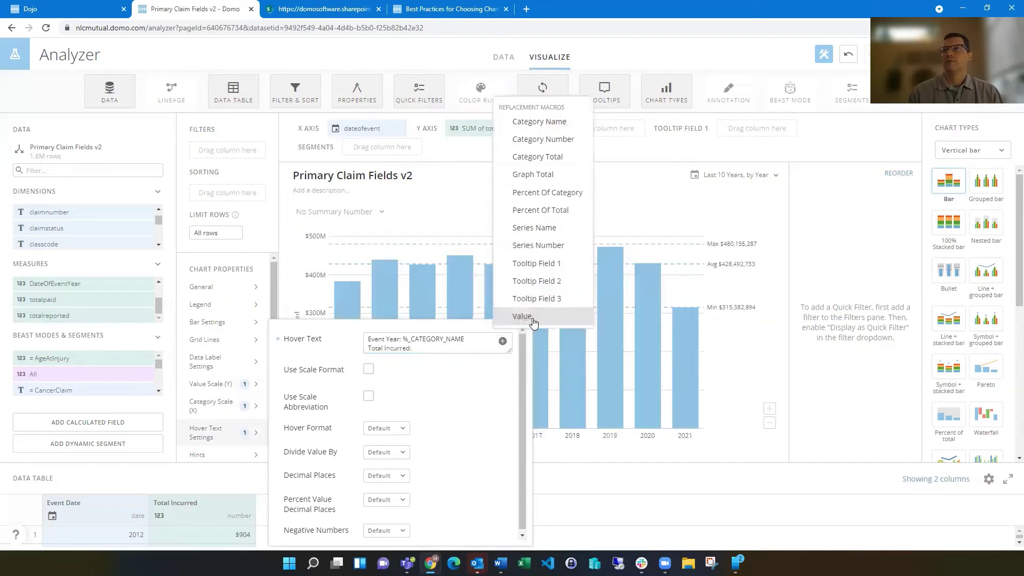
pyautogui.click(532, 318)
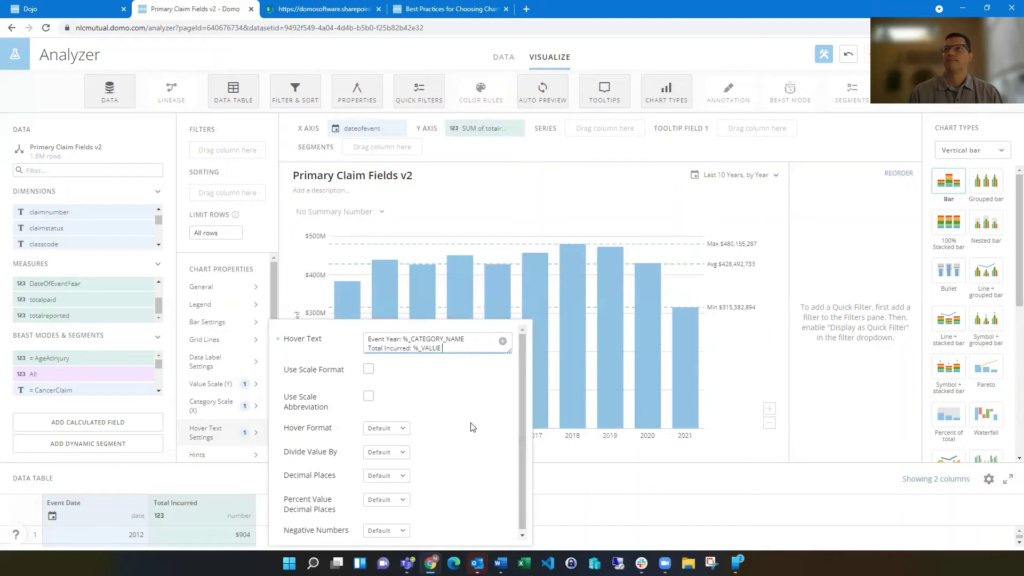
pyautogui.click(585, 189)
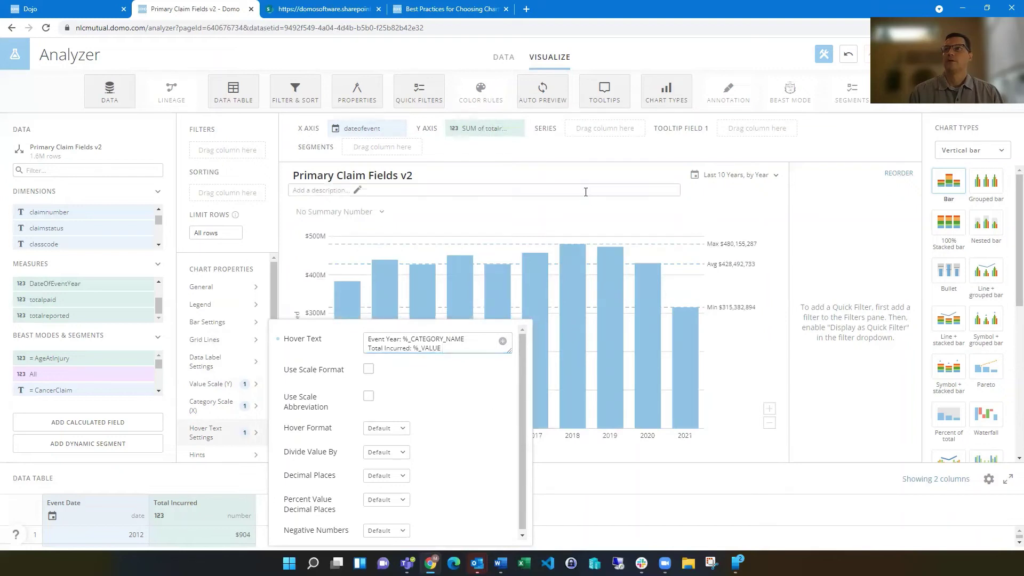
pyautogui.moveTo(578, 320)
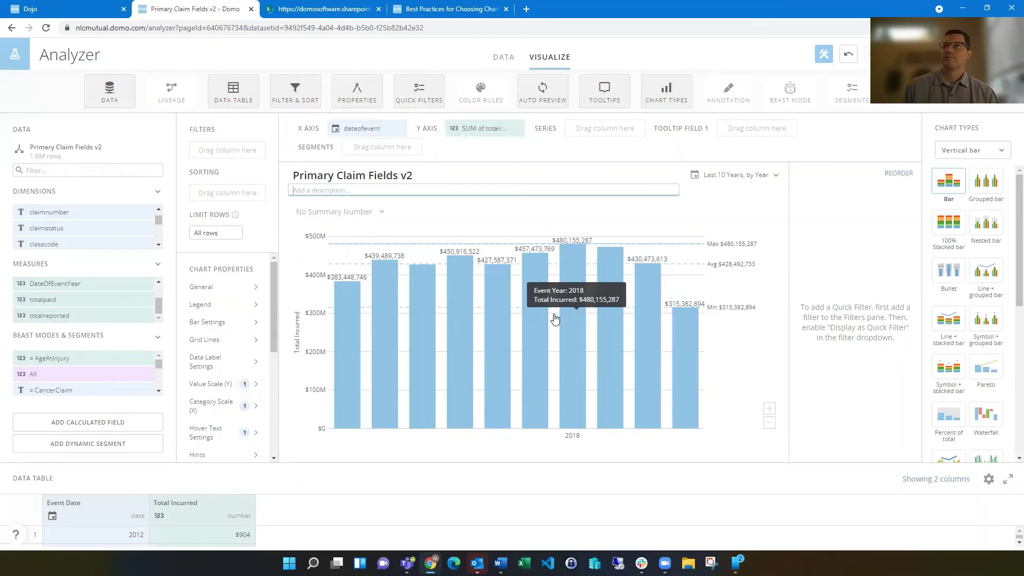
pyautogui.click(215, 441)
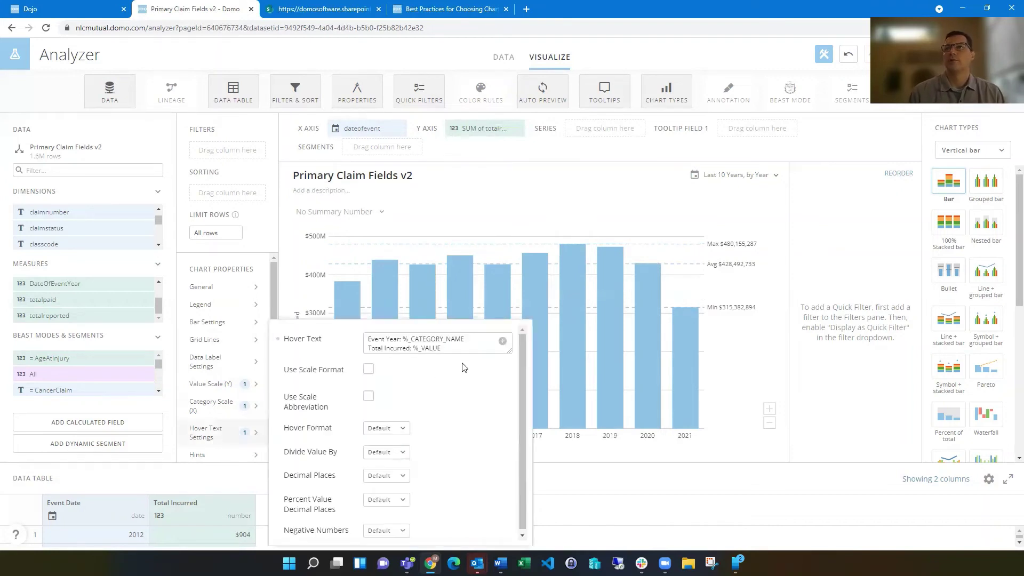
pyautogui.click(503, 341)
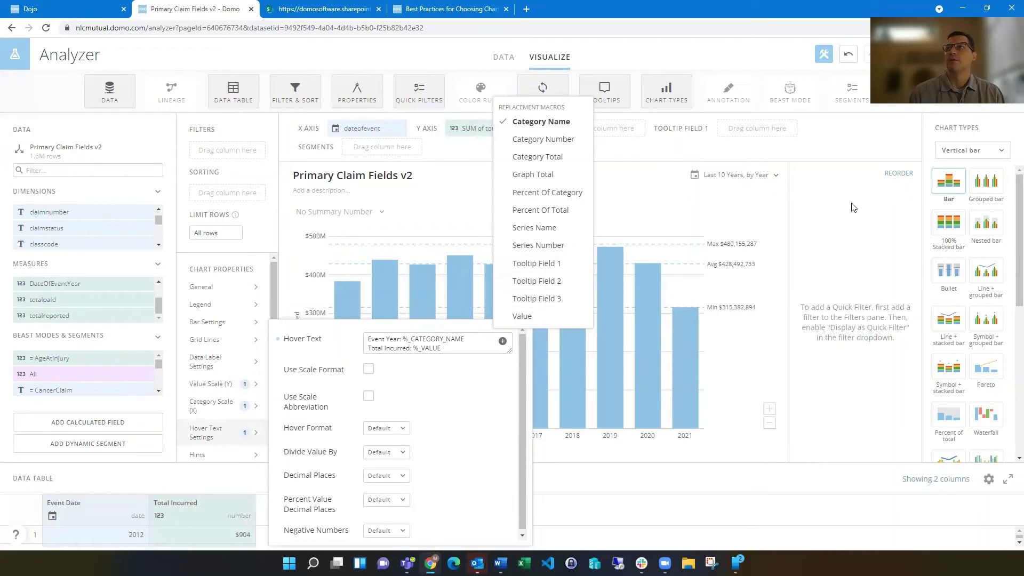
pyautogui.click(843, 215)
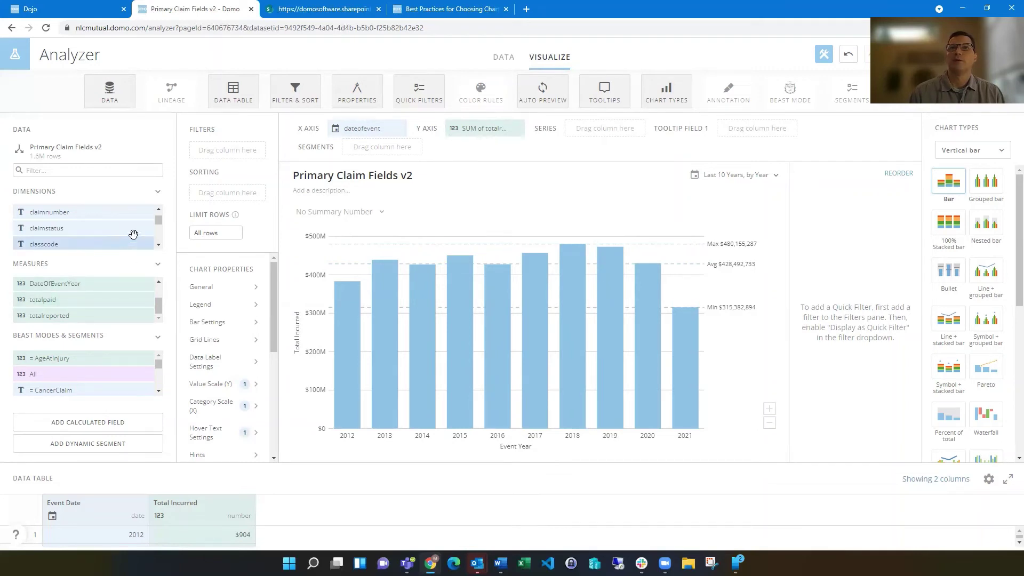
# Step: Add claimnumber as Tooltip Field 1 and a 'Claim Count:' hover line using its macro
pyautogui.moveTo(108, 213); pyautogui.dragTo(800, 139)
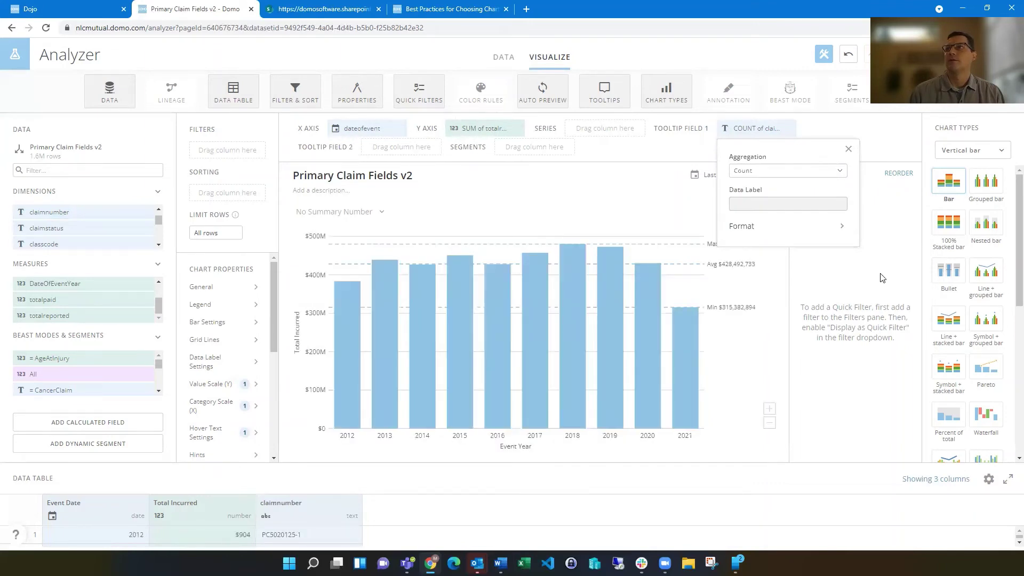
pyautogui.click(882, 277)
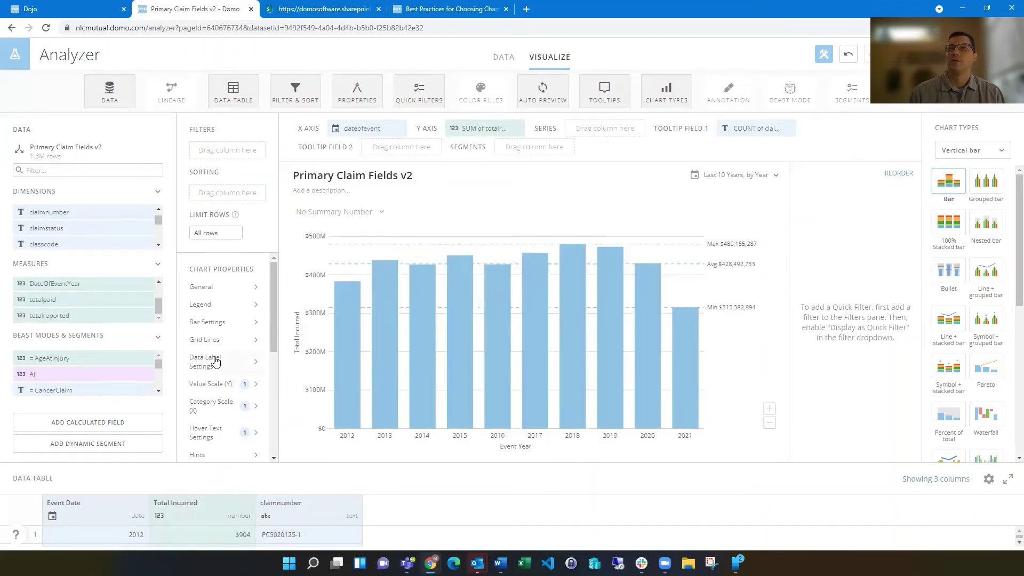
pyautogui.click(222, 432)
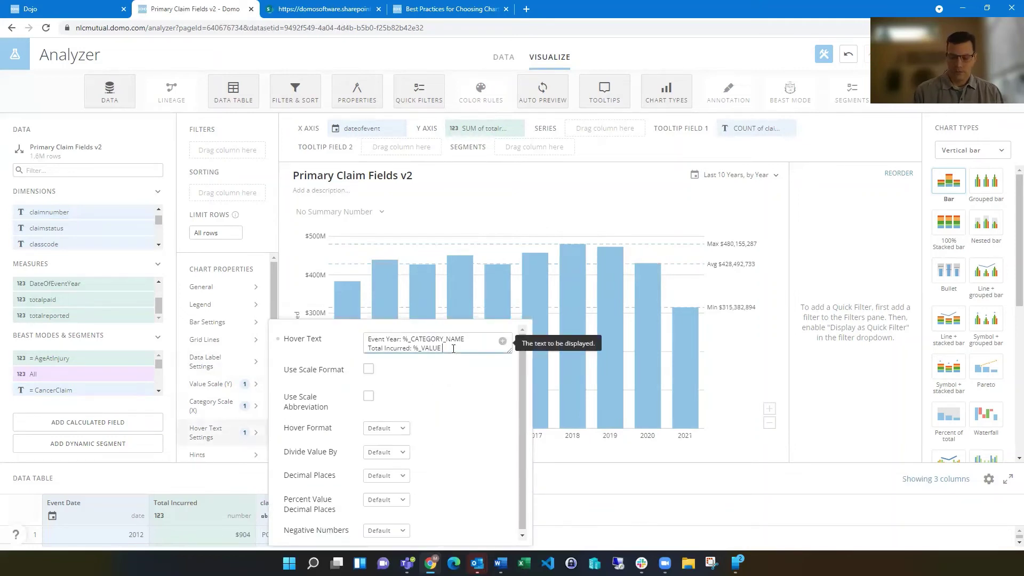
pyautogui.press('Return')
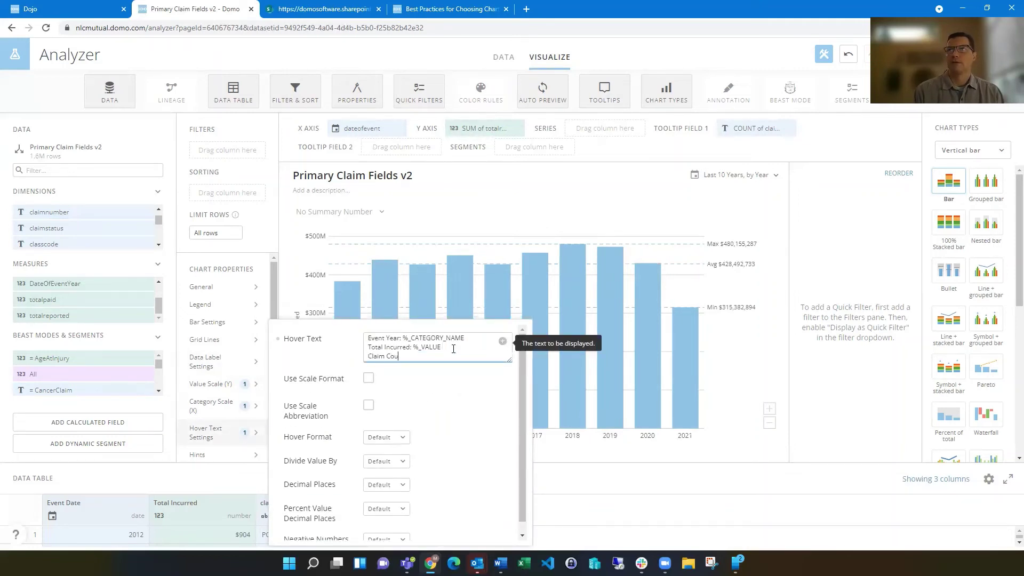
pyautogui.click(502, 341)
pyautogui.click(518, 263)
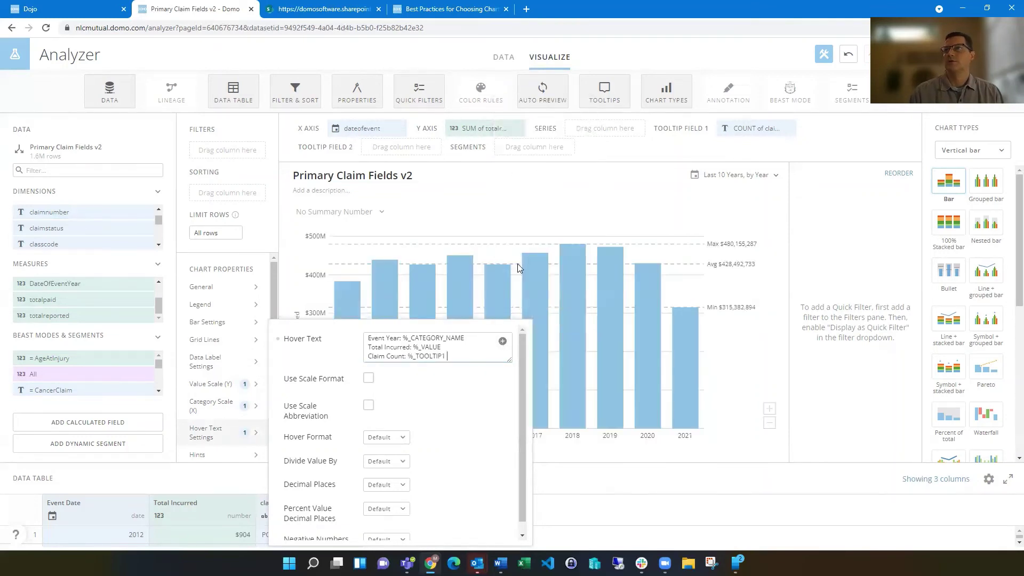
pyautogui.click(688, 206)
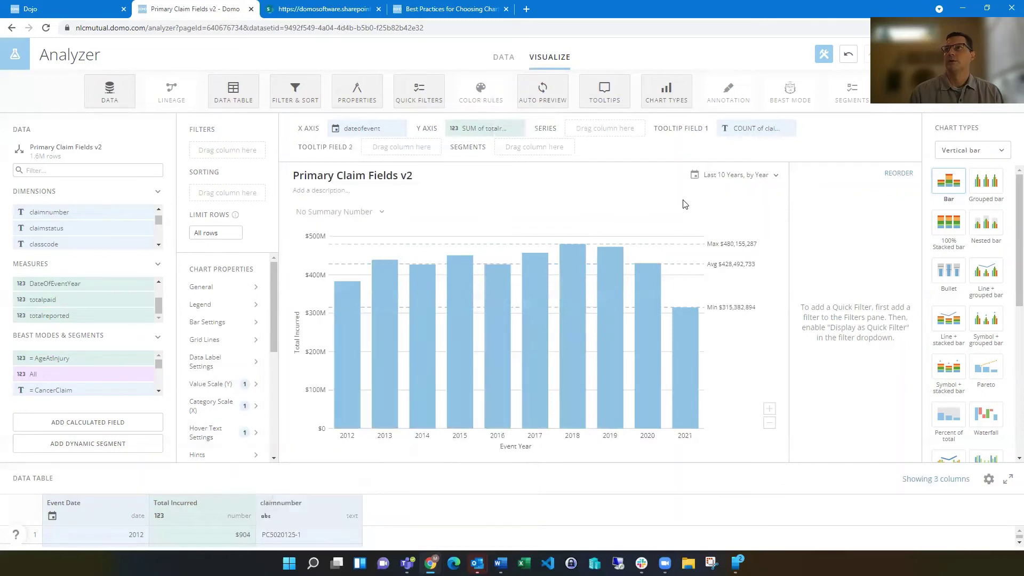
pyautogui.moveTo(612, 272)
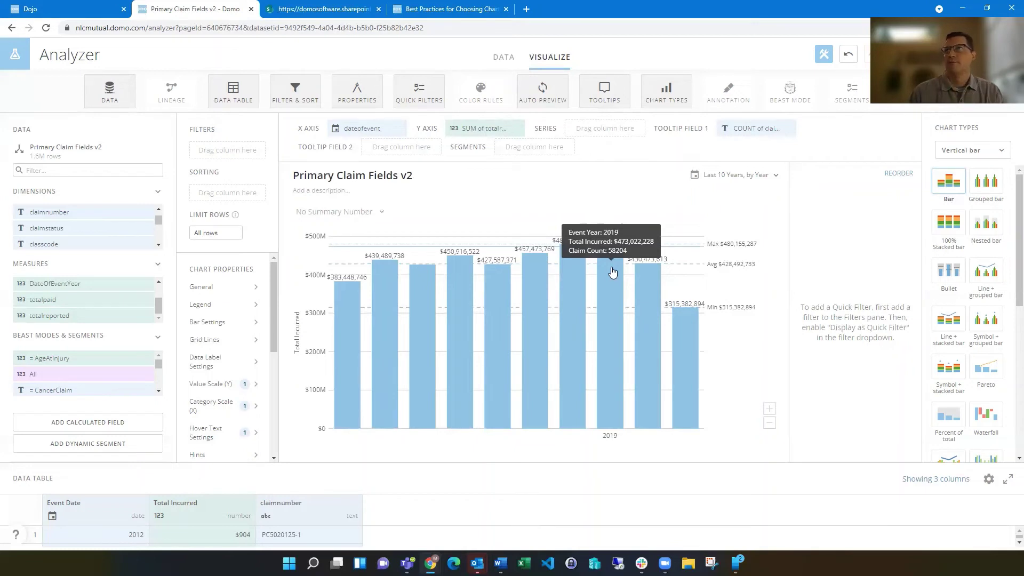
# Step: Format the claimnumber count tooltip field as a Number
pyautogui.click(726, 132)
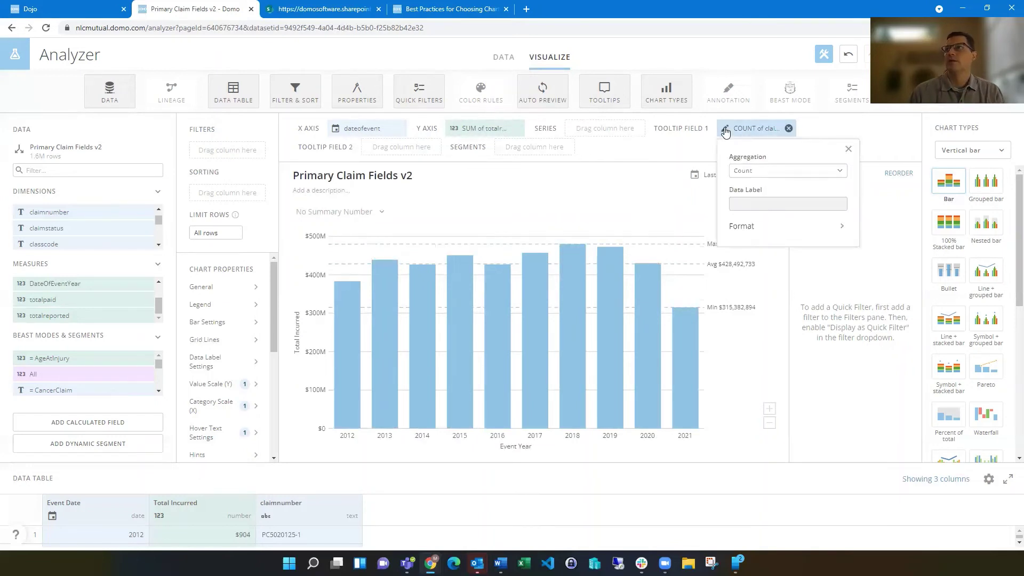
pyautogui.click(739, 224)
pyautogui.click(744, 186)
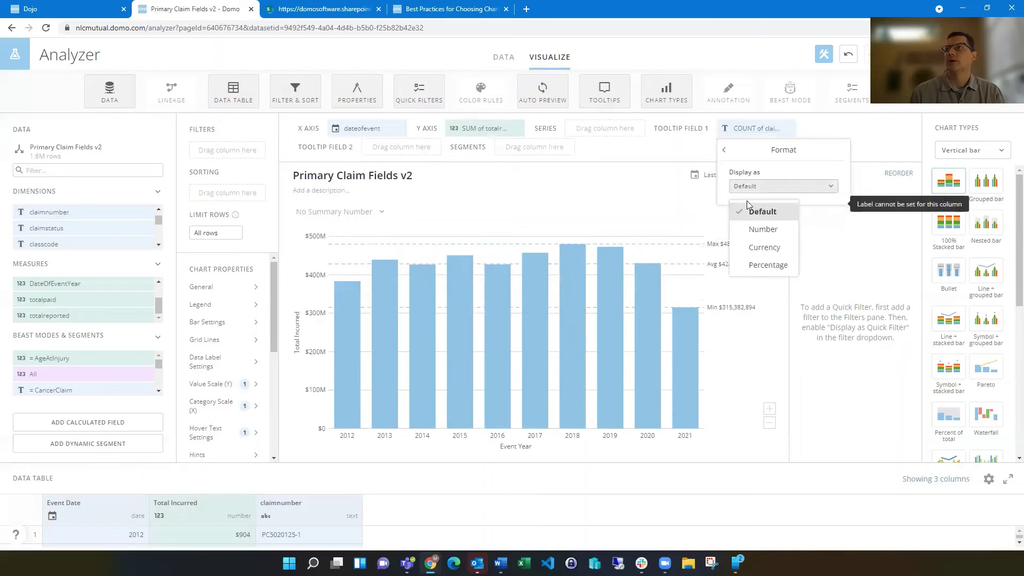
pyautogui.click(751, 228)
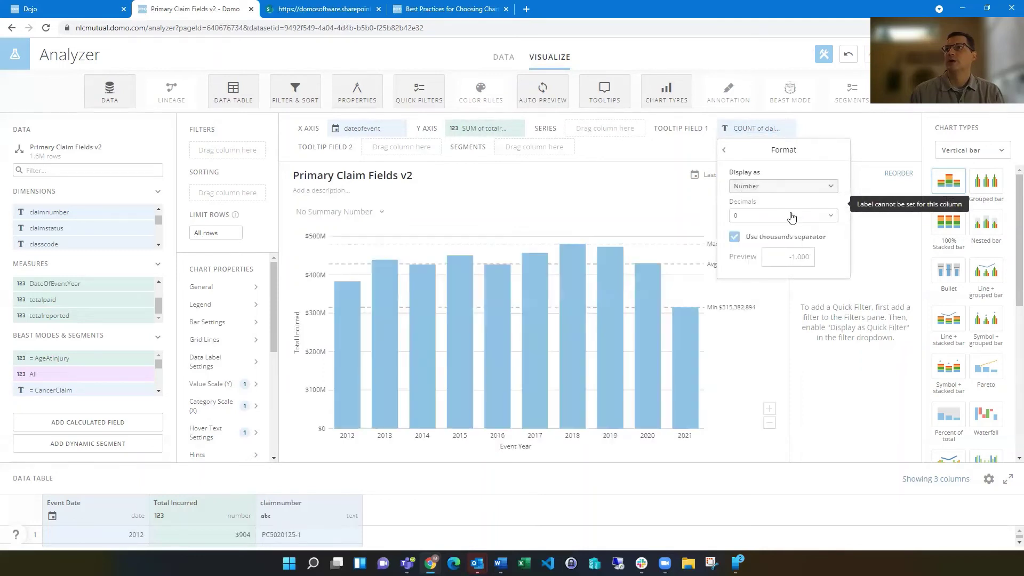
pyautogui.click(883, 272)
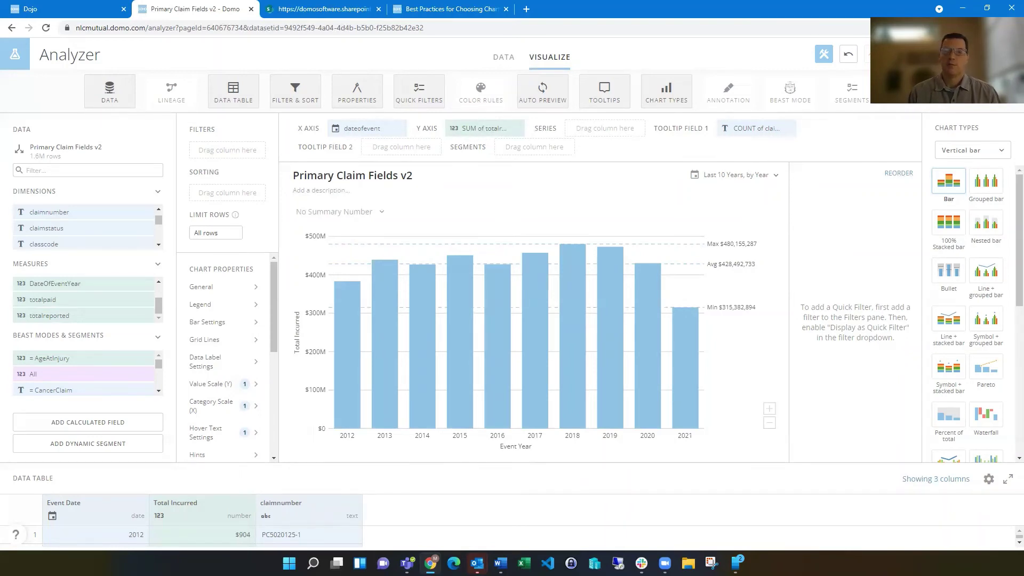
pyautogui.click(776, 177)
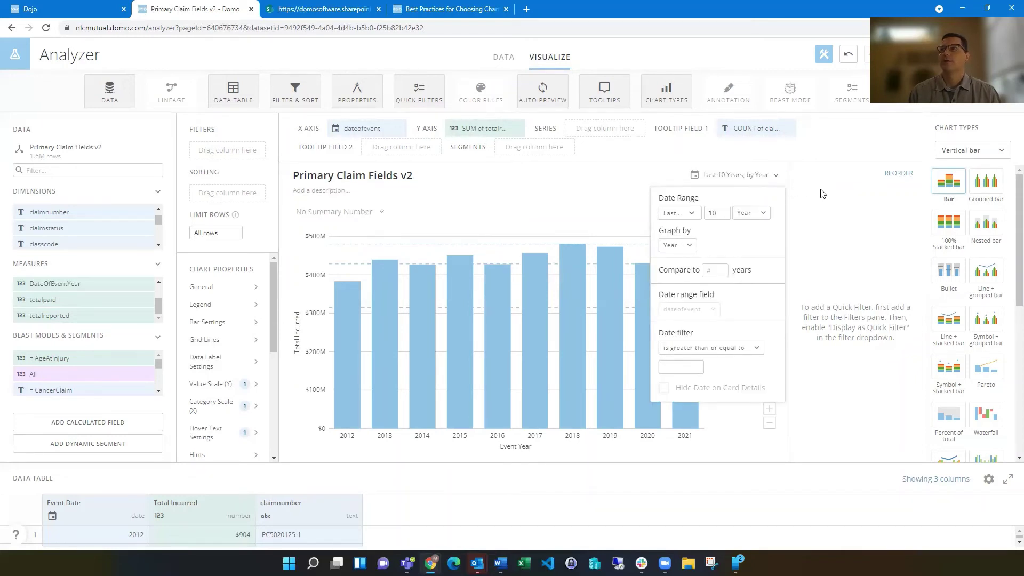
pyautogui.click(684, 213)
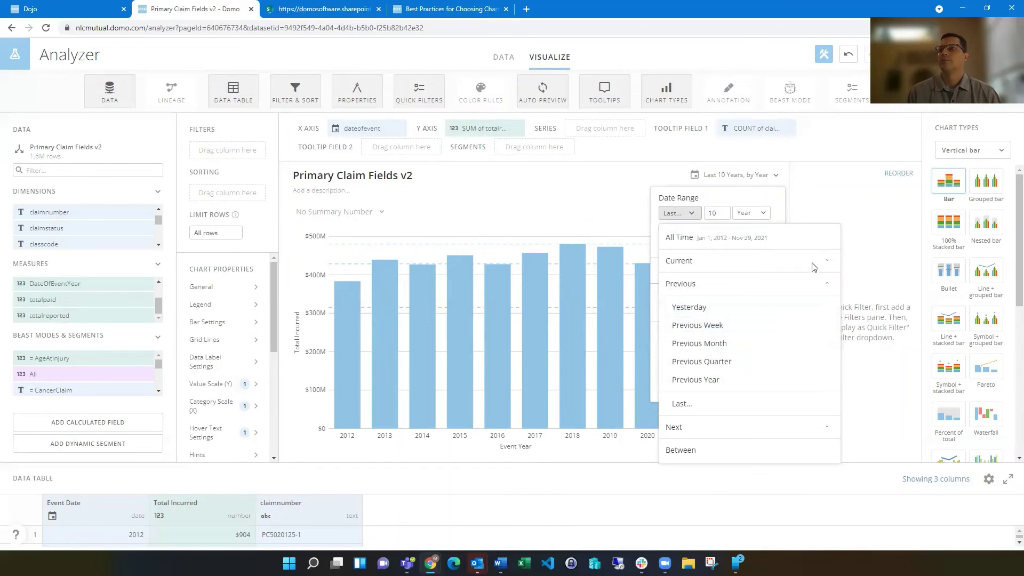
pyautogui.click(844, 198)
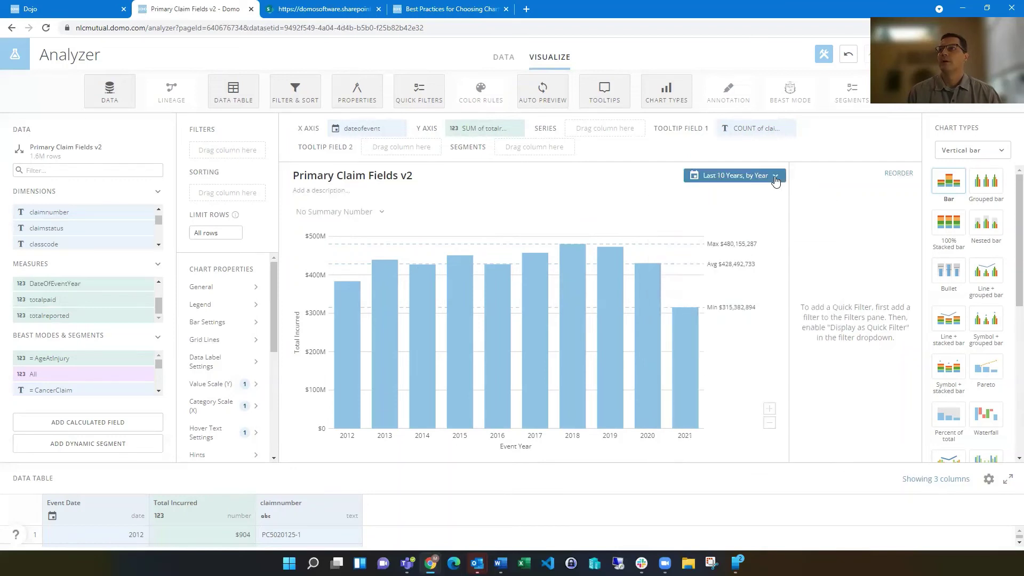
pyautogui.click(775, 178)
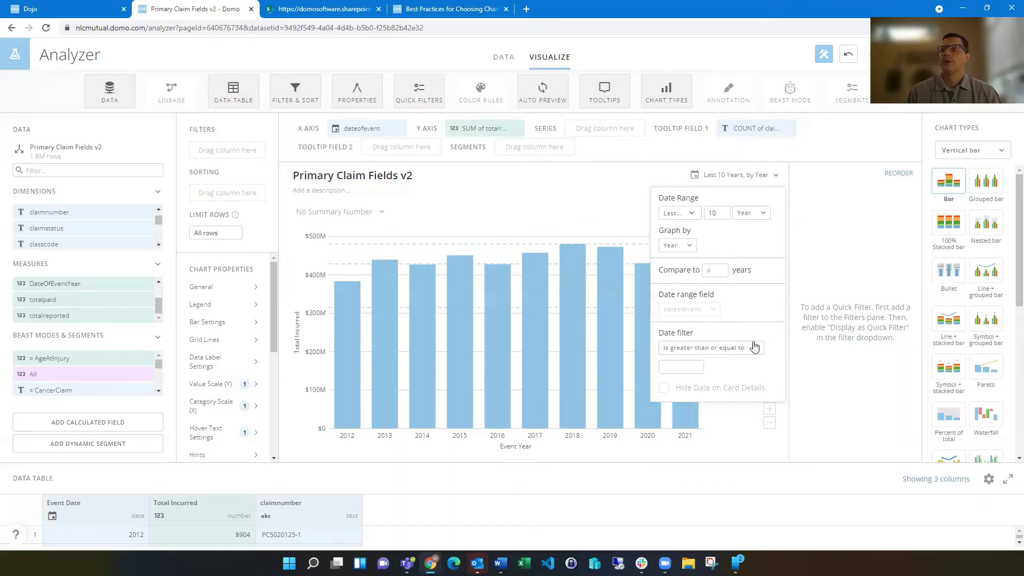
pyautogui.click(829, 244)
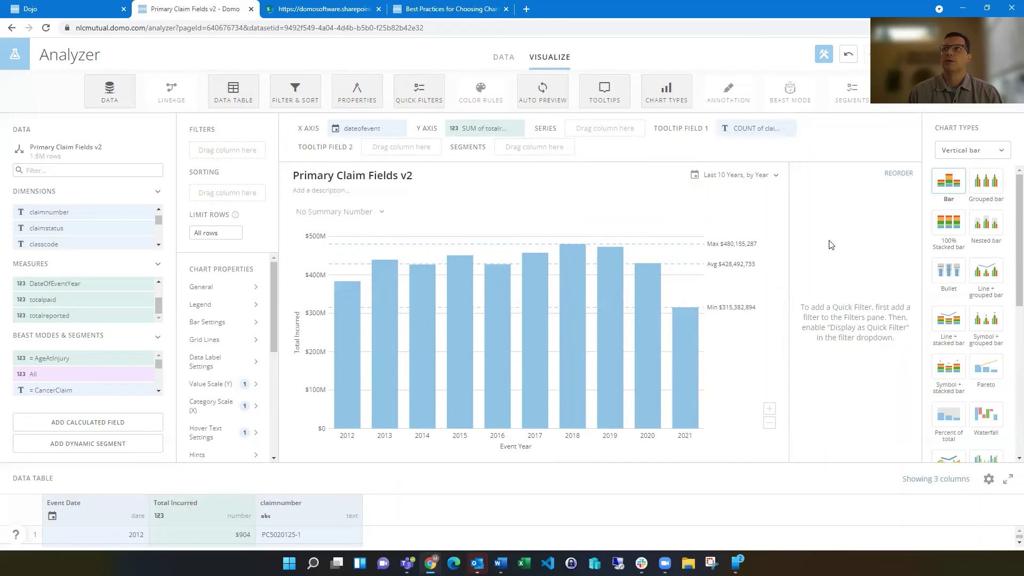
pyautogui.click(772, 177)
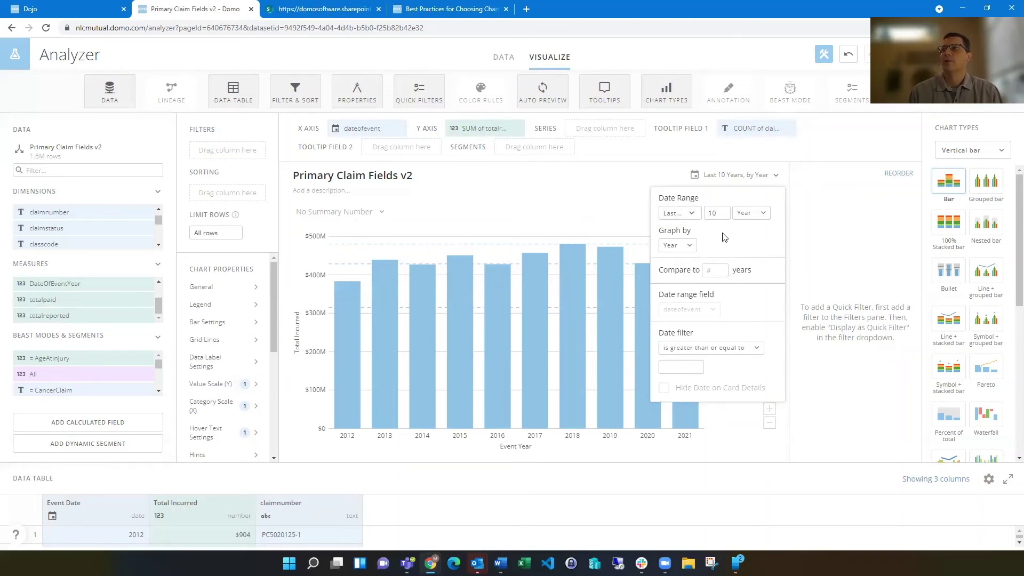
pyautogui.click(821, 227)
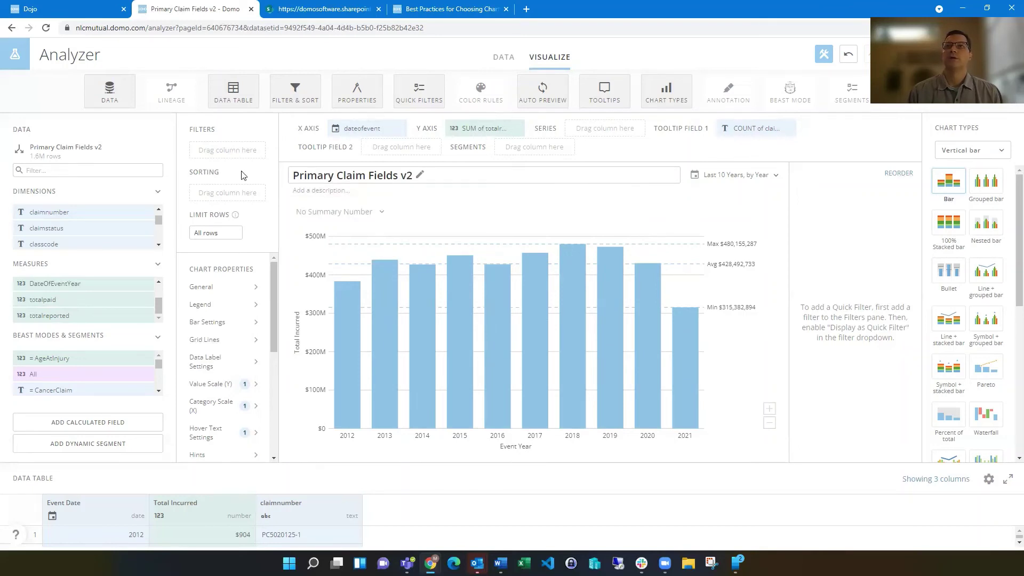
# Step: Retitle the chart 'Total Incurred by Year' and begin its description with 'Displays c'
pyautogui.click(411, 177)
pyautogui.moveTo(409, 174); pyautogui.dragTo(296, 171)
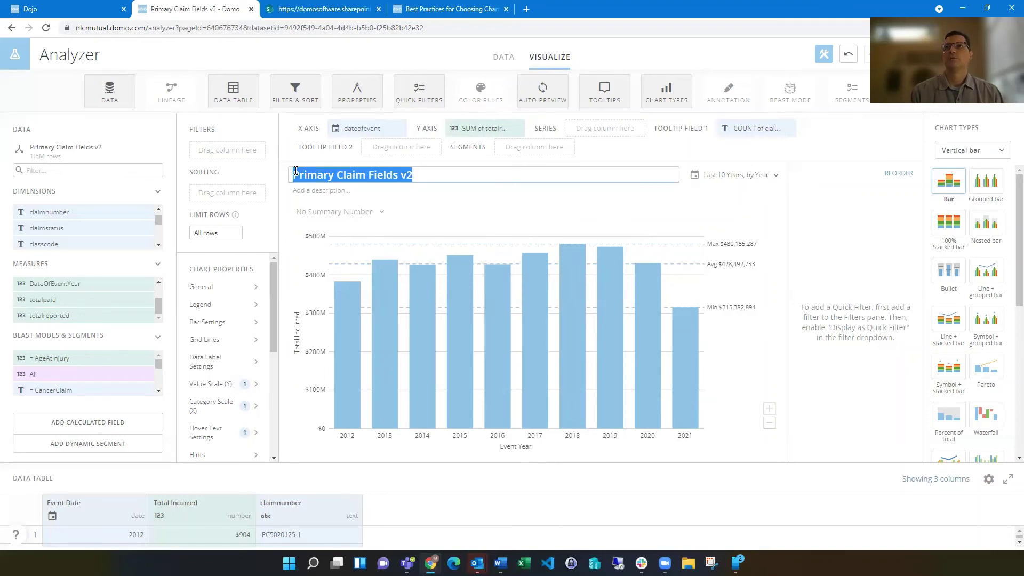
pyautogui.write('Total Incurr')
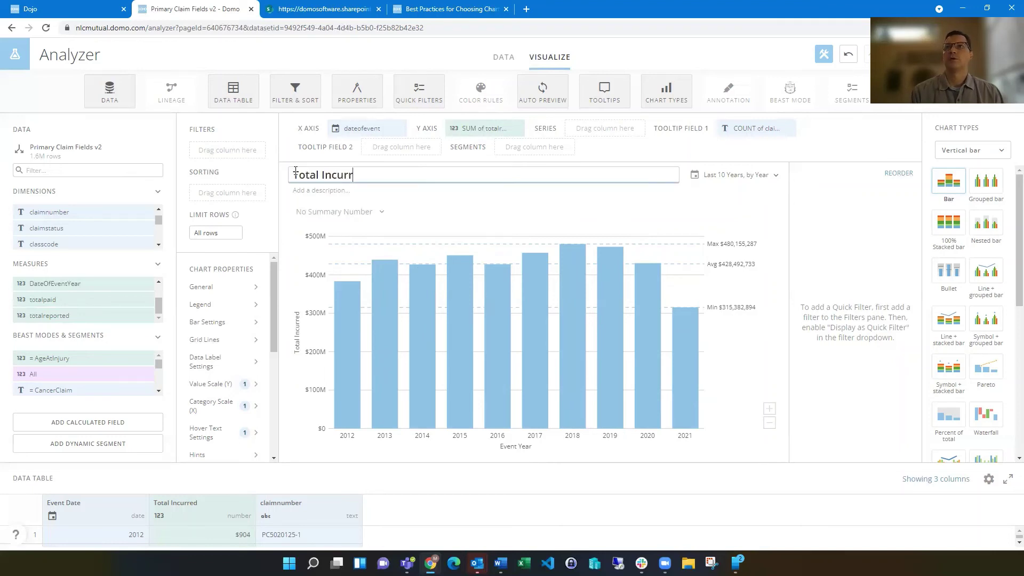
pyautogui.write('ed by Year')
pyautogui.click(313, 190)
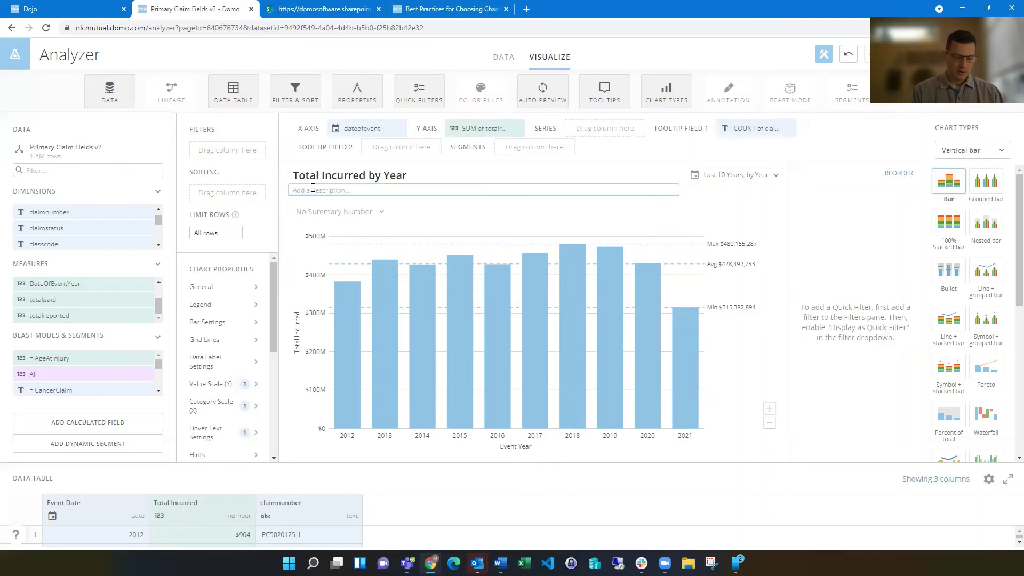
pyautogui.write('Dis')
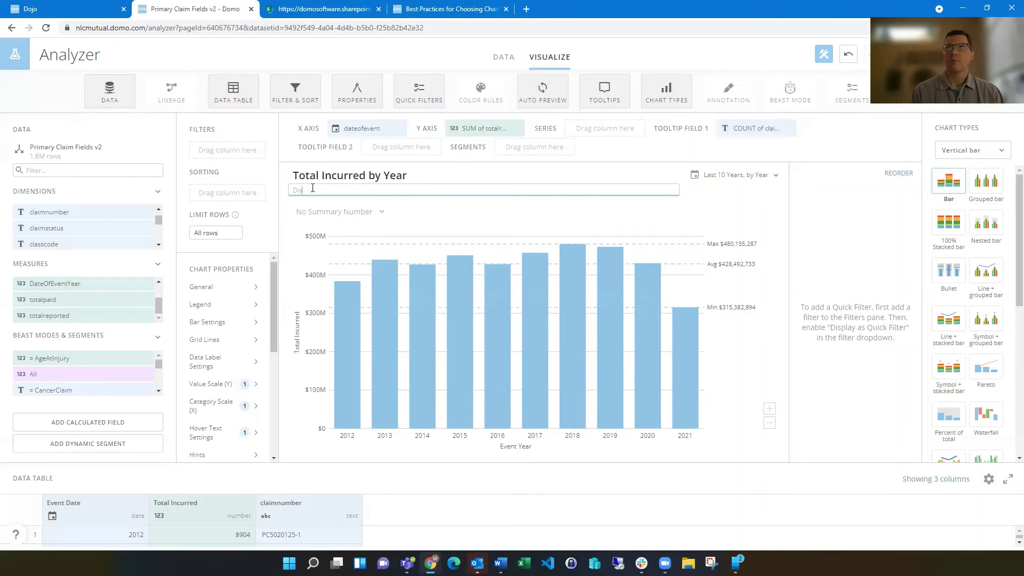
pyautogui.write('plays claim totals by year; defaults to the last 10 years')
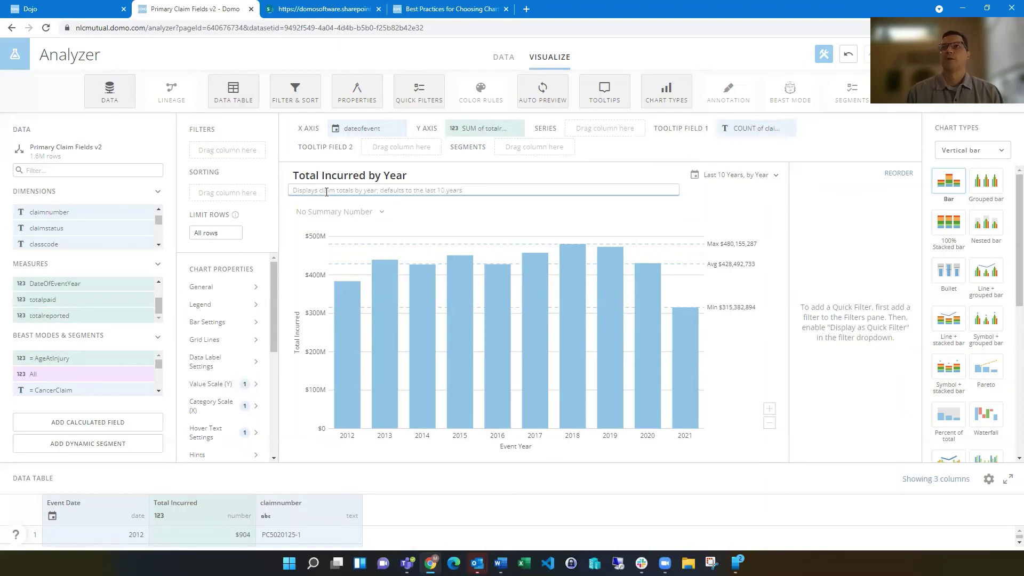
# Step: Add a summary number using all values, summing the totalreported column
pyautogui.click(383, 213)
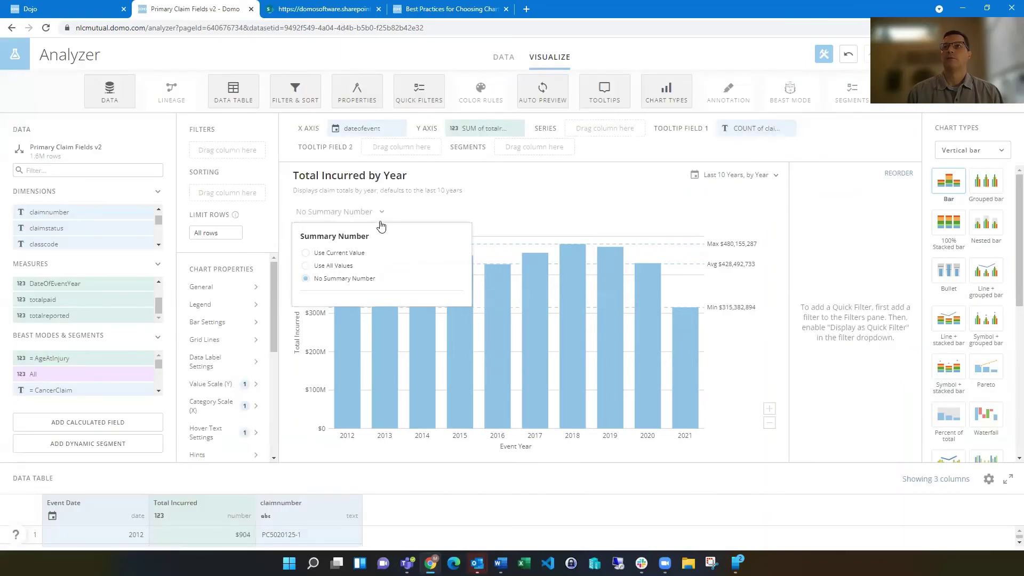
pyautogui.click(343, 267)
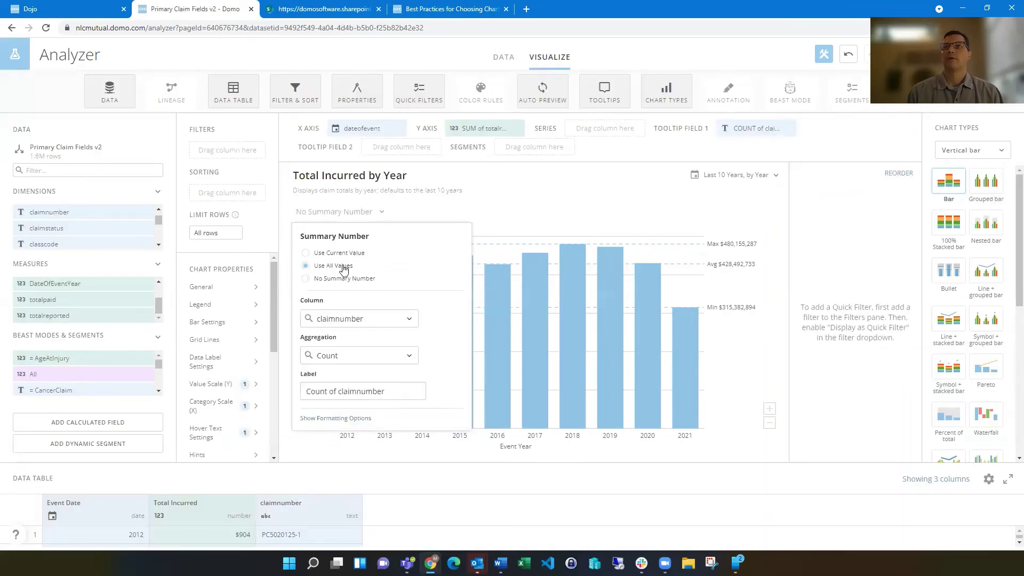
pyautogui.click(410, 321)
pyautogui.scroll(-5, 375, 341)
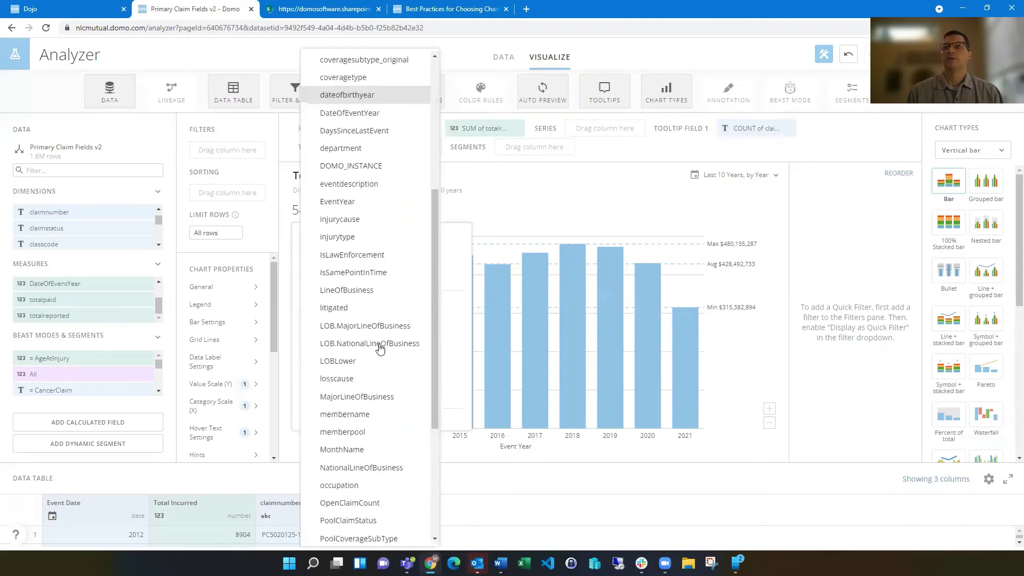
pyautogui.scroll(-4, 377, 352)
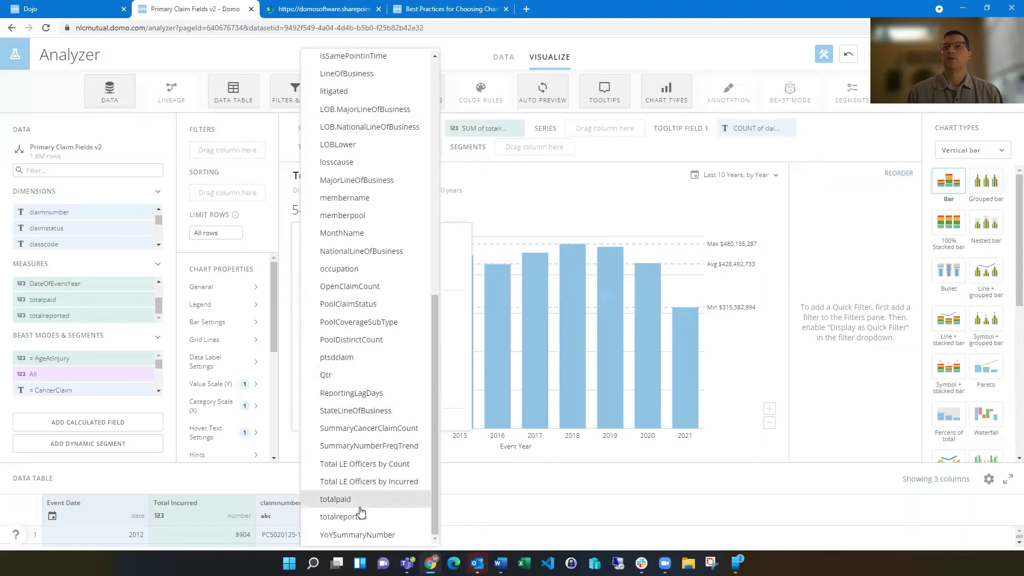
pyautogui.click(360, 516)
pyautogui.click(406, 354)
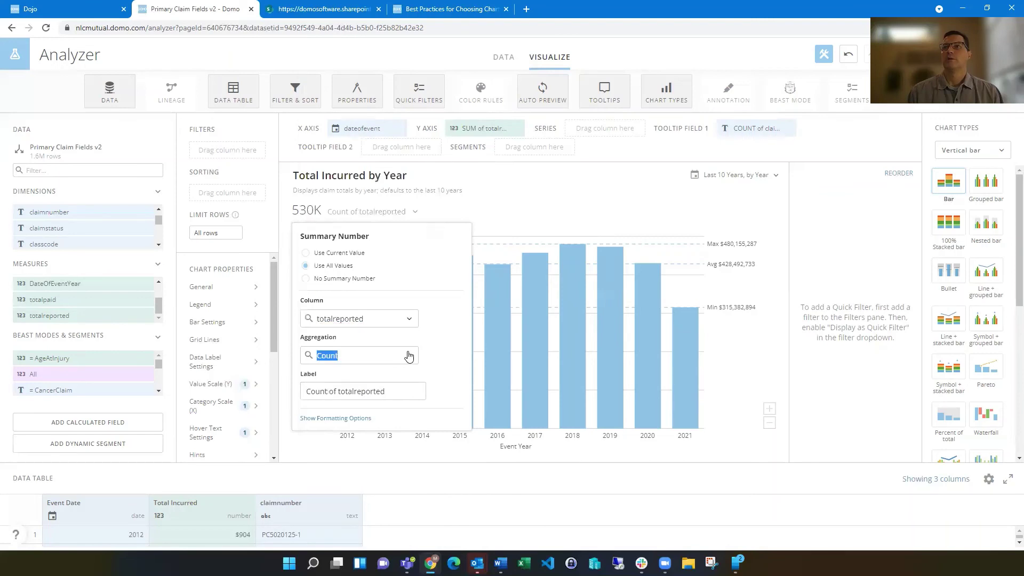
pyautogui.click(331, 385)
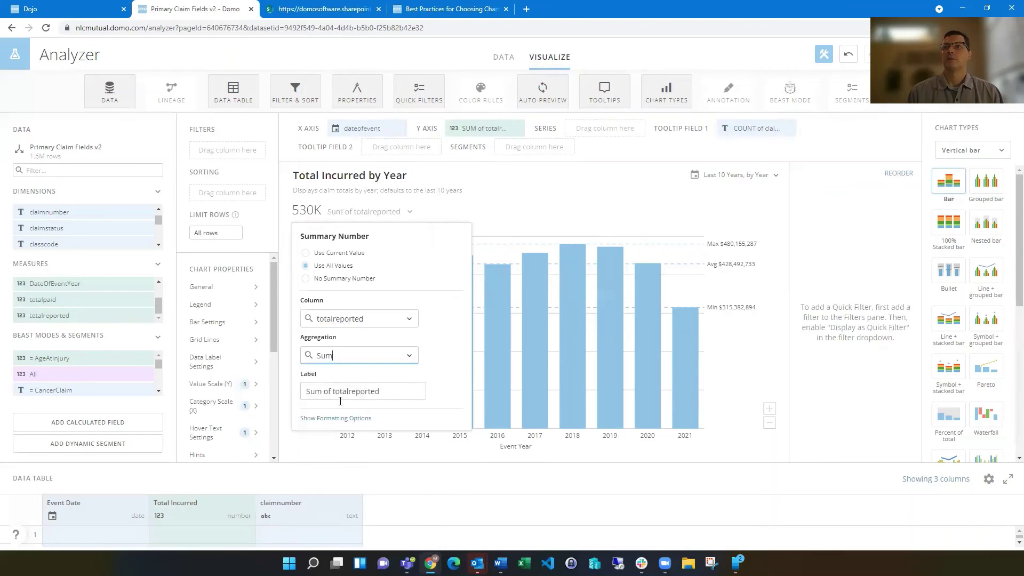
# Step: Label the summary number 'Total Incurred' and format it as currency
pyautogui.tripleClick(382, 392)
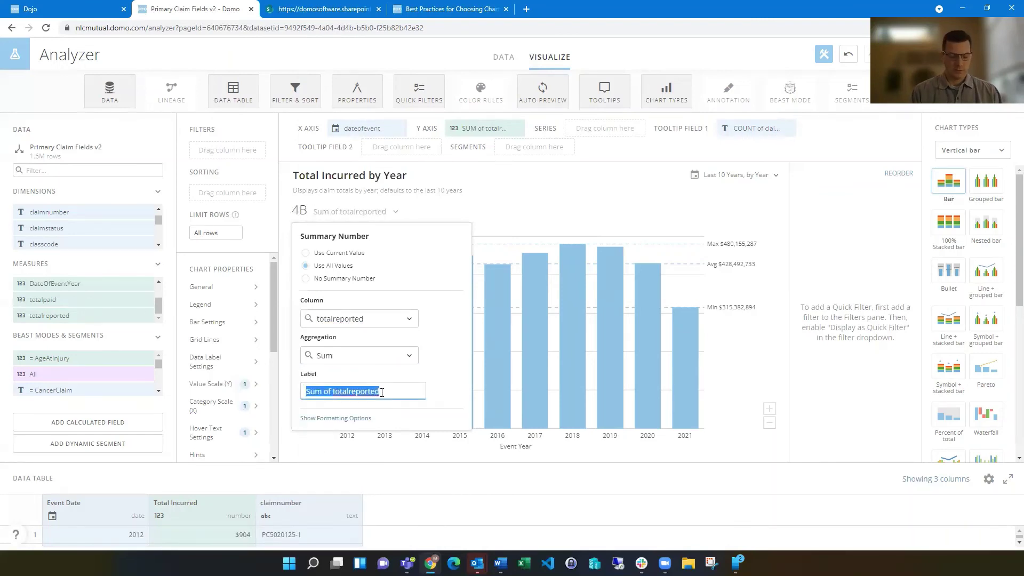
pyautogui.write('Total Incurred')
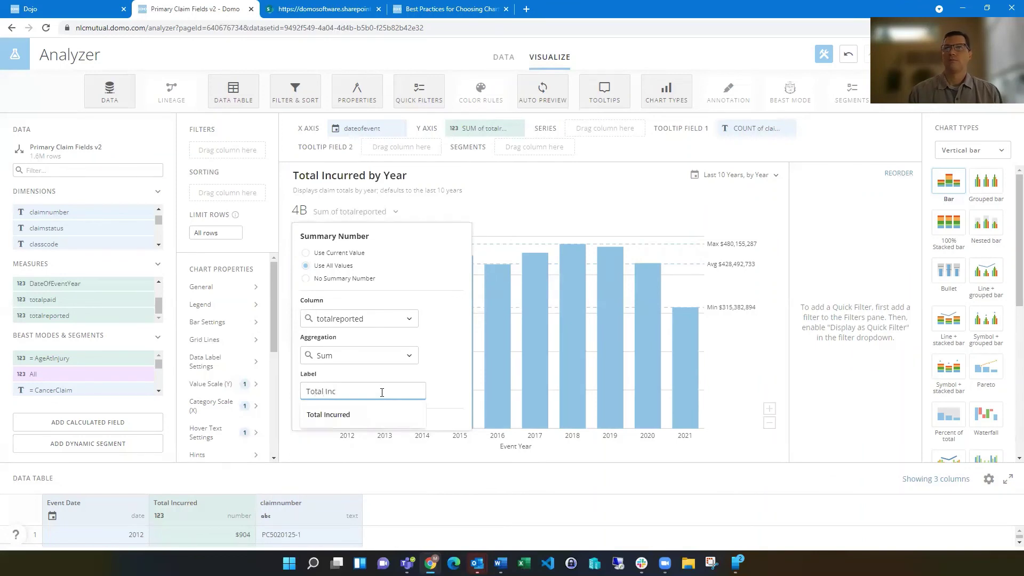
pyautogui.click(351, 412)
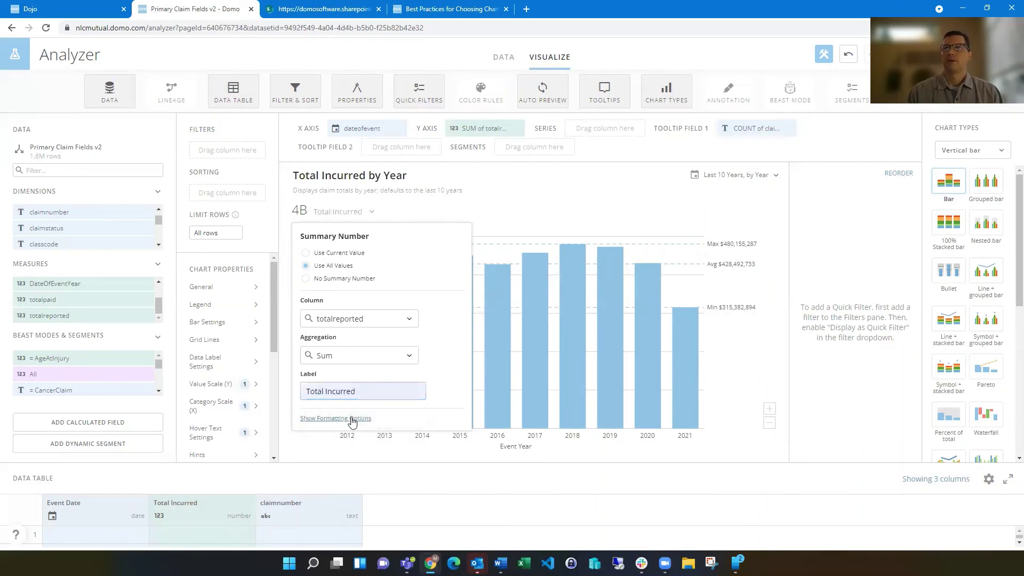
pyautogui.click(352, 419)
pyautogui.click(341, 457)
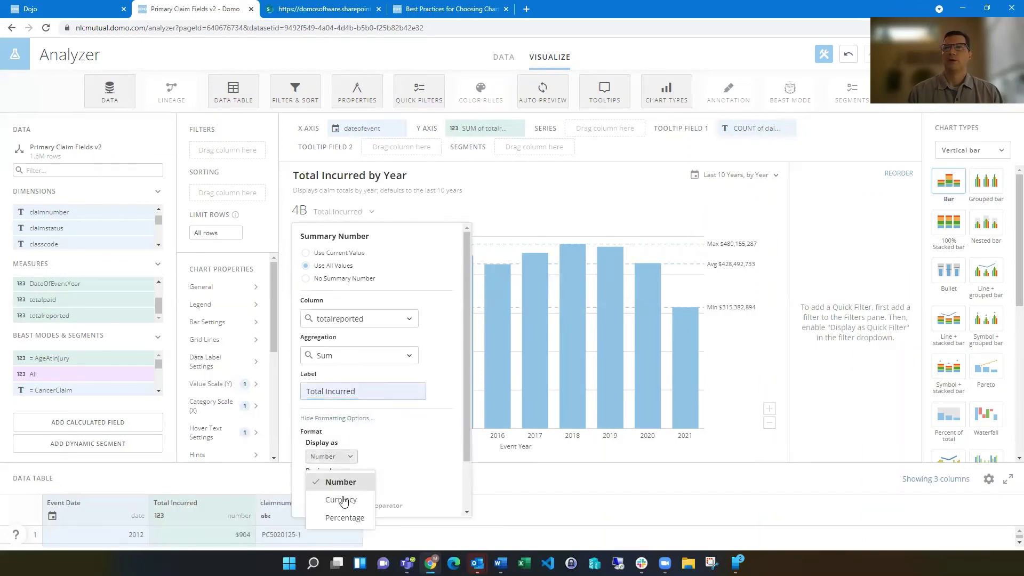
pyautogui.click(342, 500)
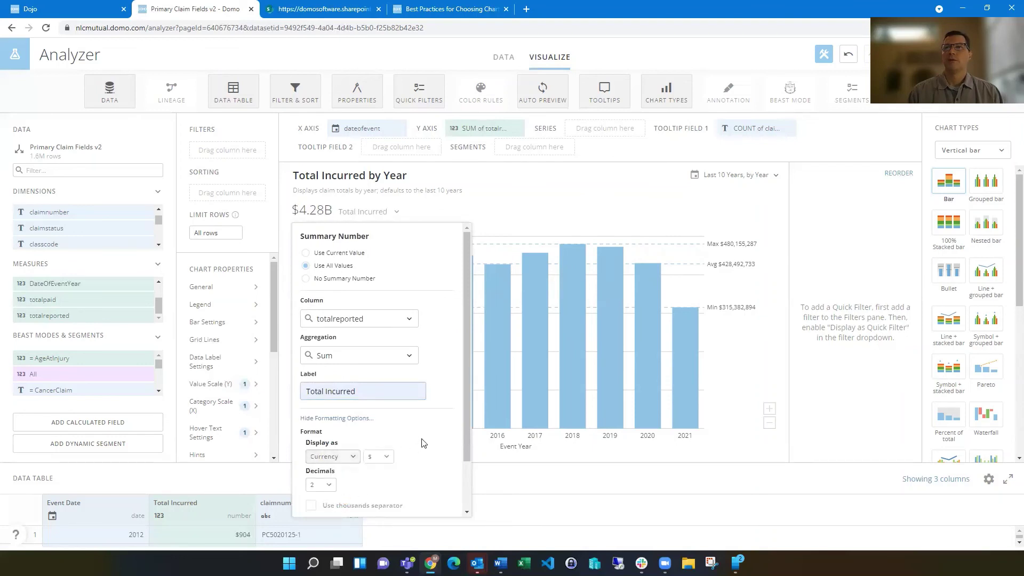
pyautogui.scroll(-1, 423, 450)
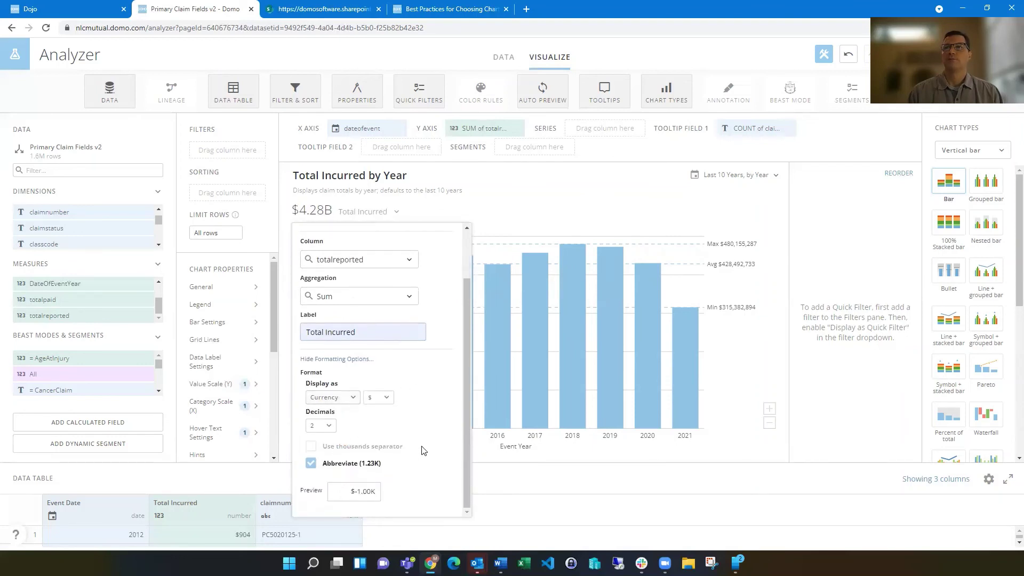
pyautogui.click(514, 208)
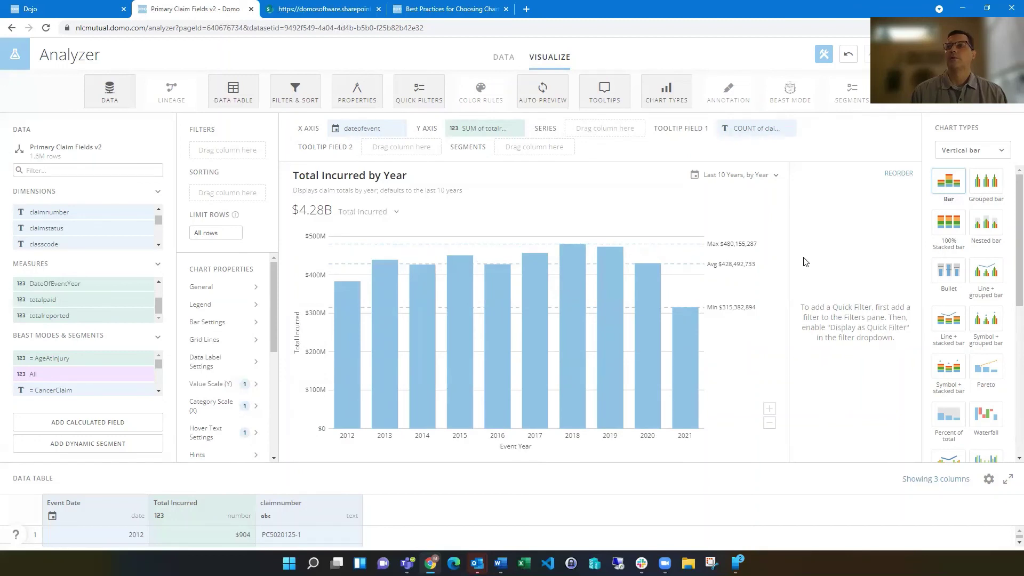
# Step: Save the card, move it from Archive into the Demos section, and open its details
pyautogui.moveTo(566, 276)
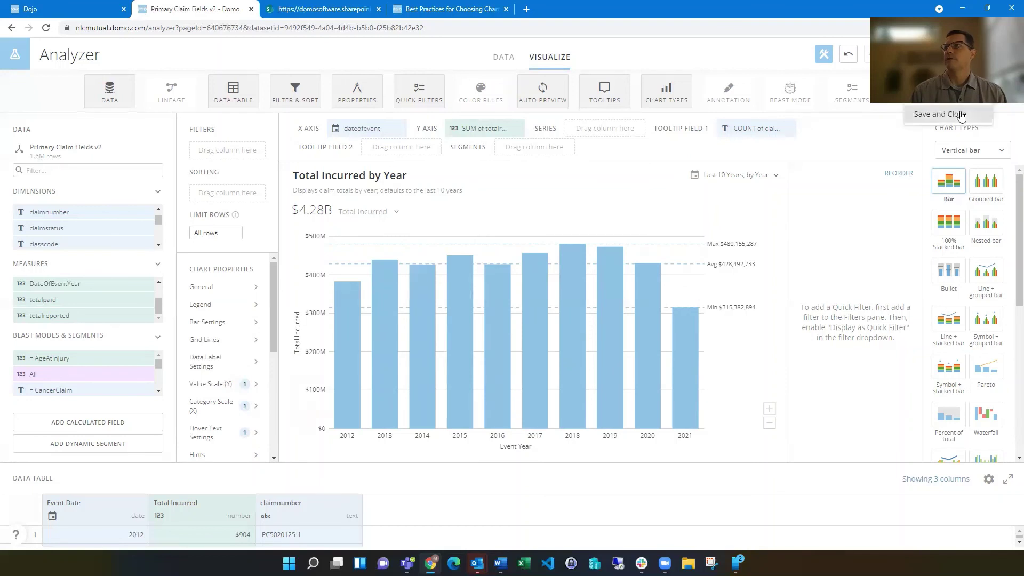
pyautogui.click(943, 54)
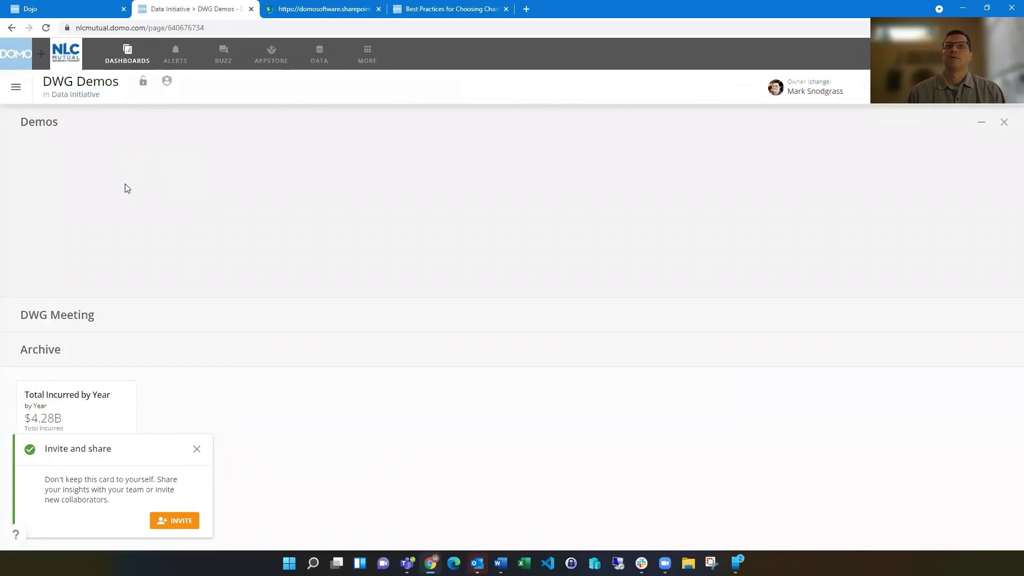
pyautogui.moveTo(64, 398); pyautogui.dragTo(108, 155)
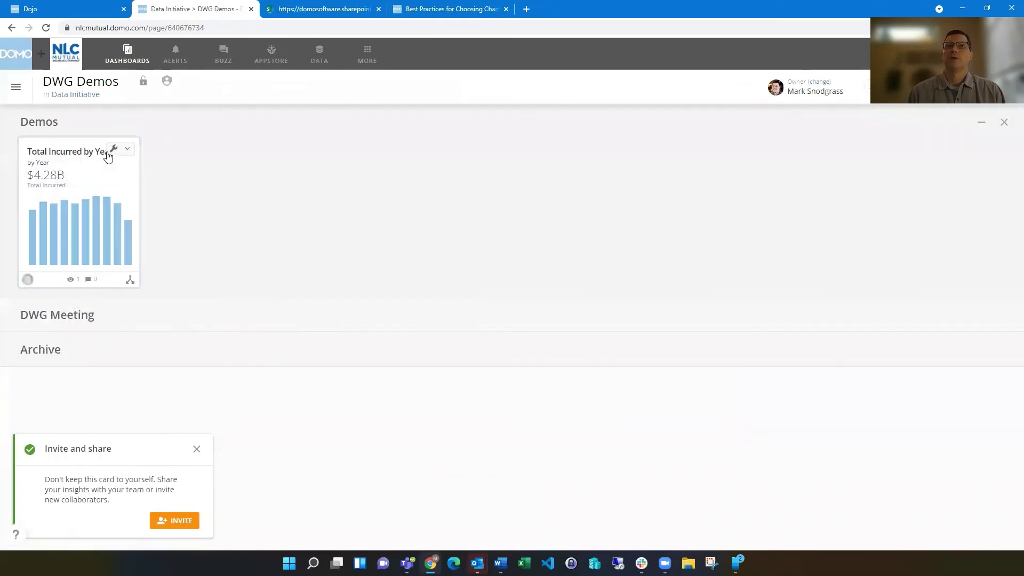
pyautogui.click(77, 150)
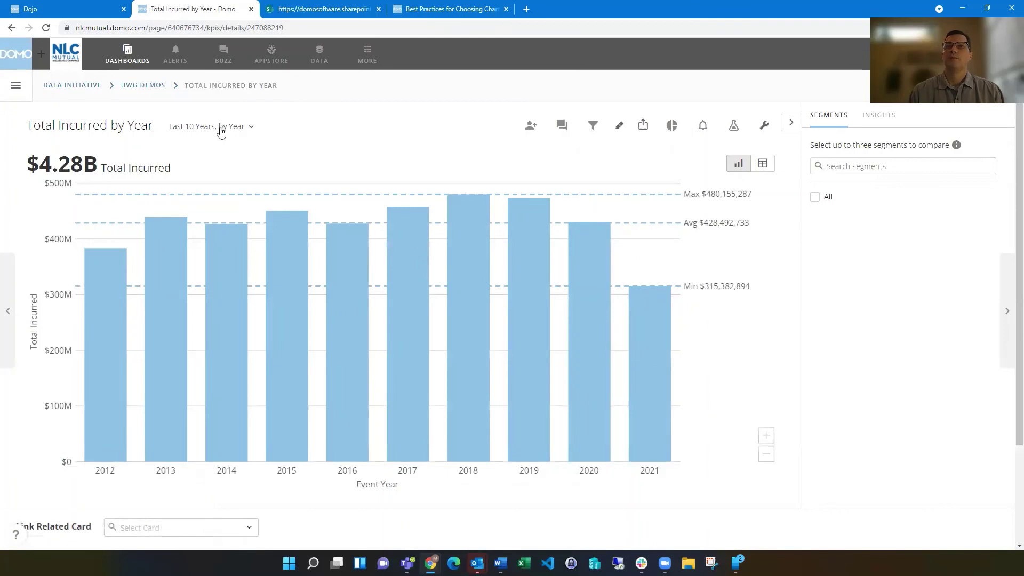
# Step: Change the card's date range from the last 10 years to the last 5 years
pyautogui.click(201, 130)
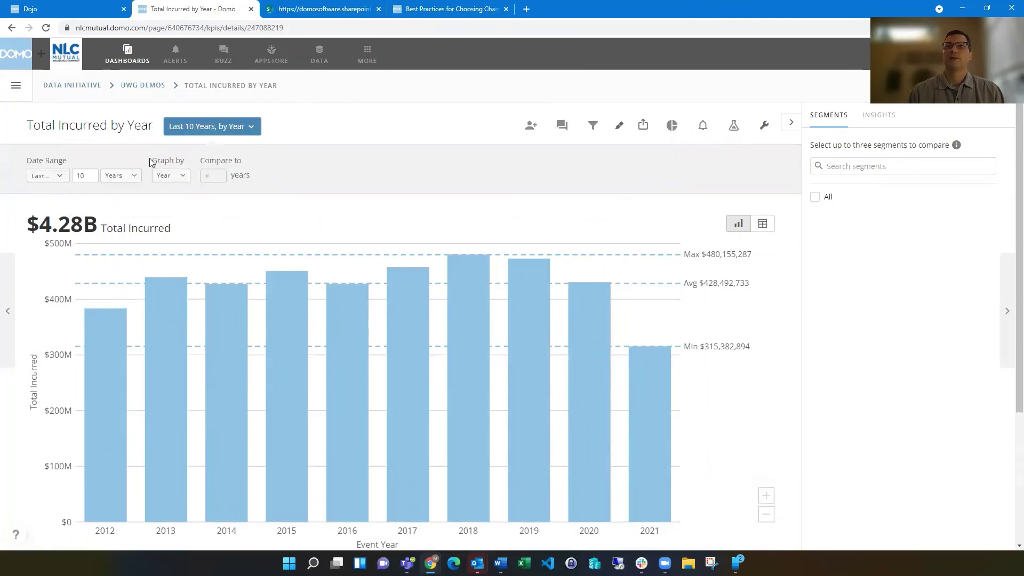
pyautogui.doubleClick(80, 176)
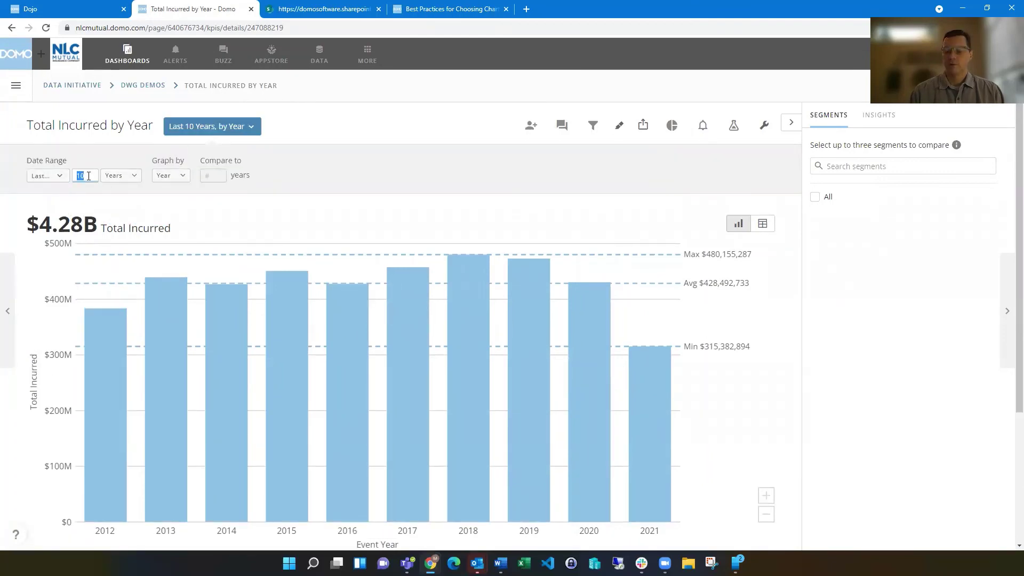
pyautogui.write('5')
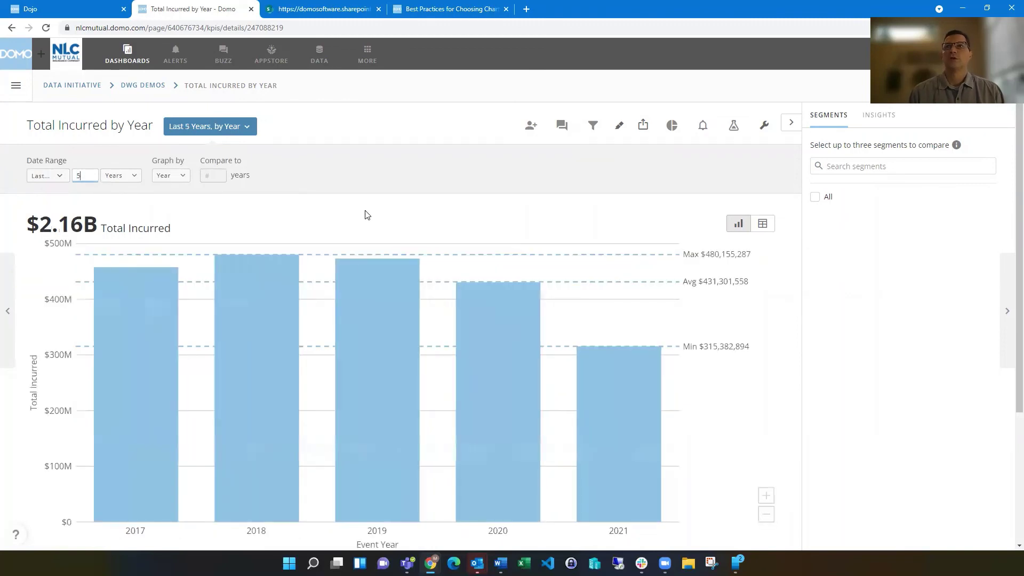